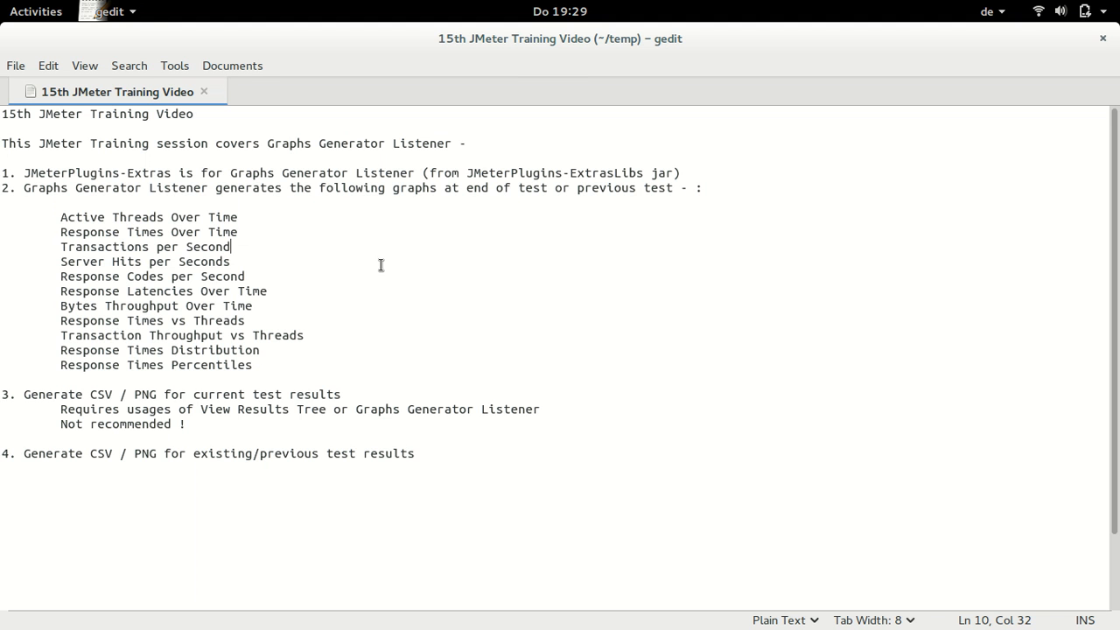
Switch from the training notes to the two terminal panes and on to the Apache JMeter window
key("alt+Tab")
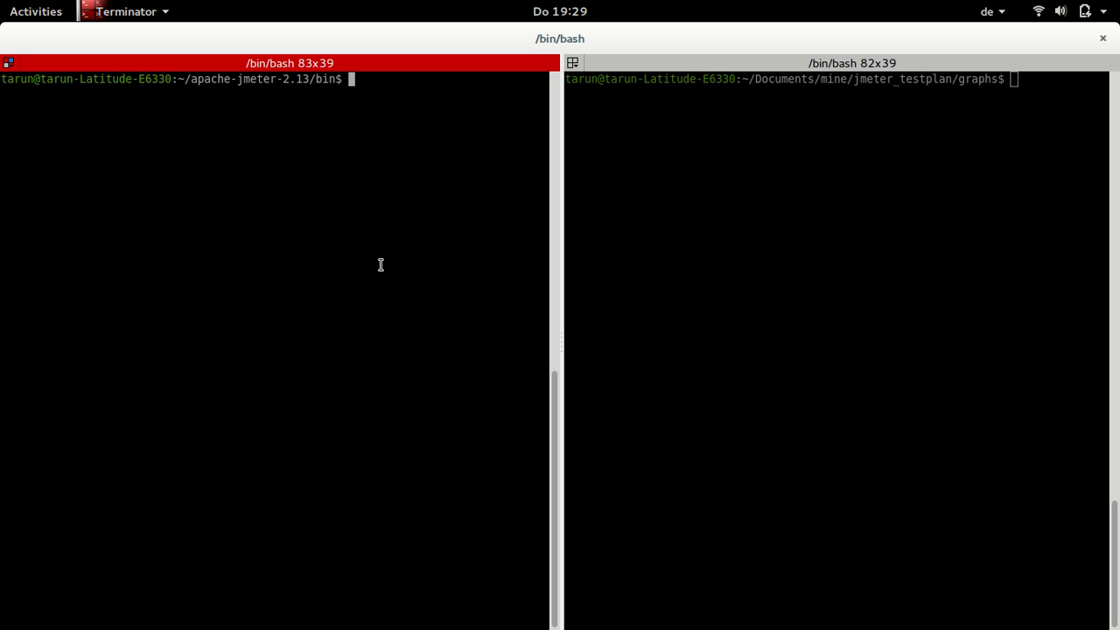
left_click(768, 178)
left_click(372, 203)
key("alt+Tab")
key("alt+Tab")
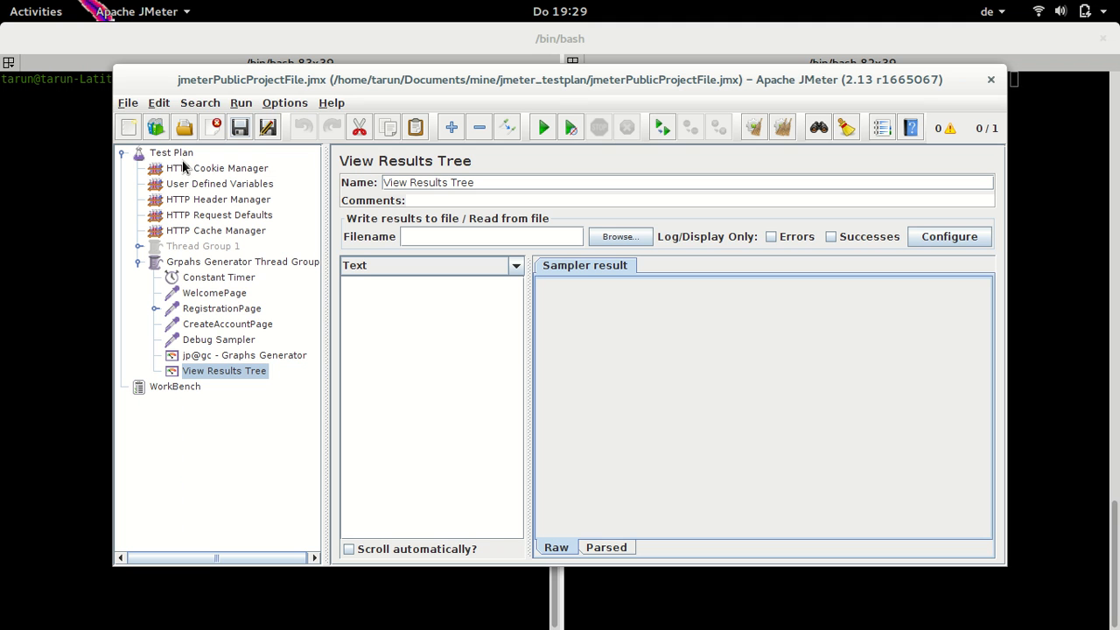
Compare the thread properties of Thread Group 1 and the Grpahs Generator Thread Group, including the elements inside Thread Group 1
left_click(220, 262)
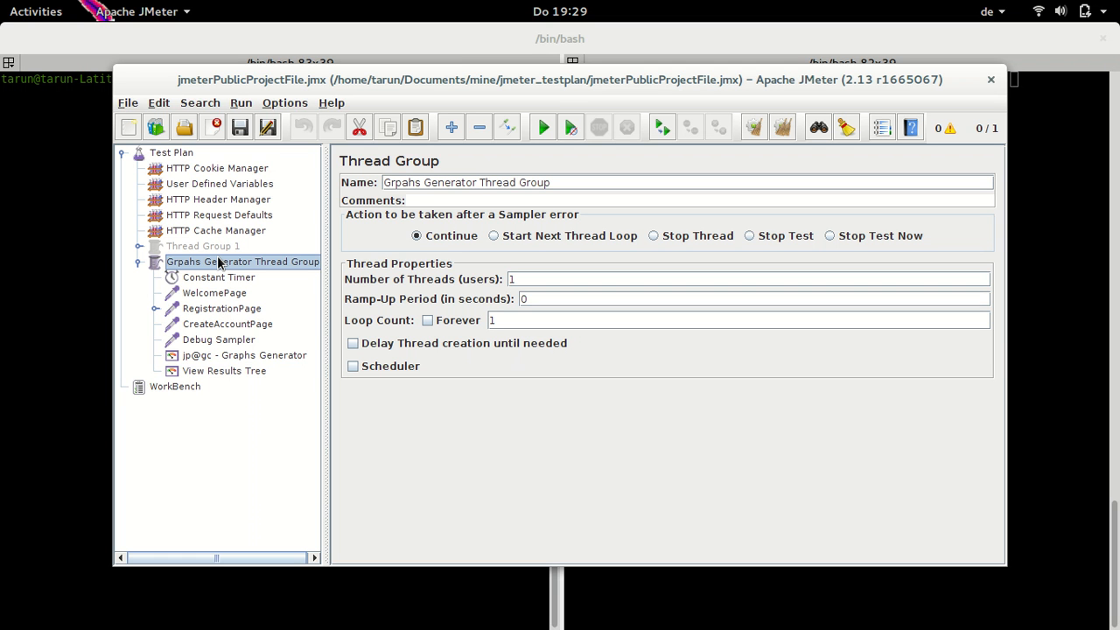
left_click(215, 248)
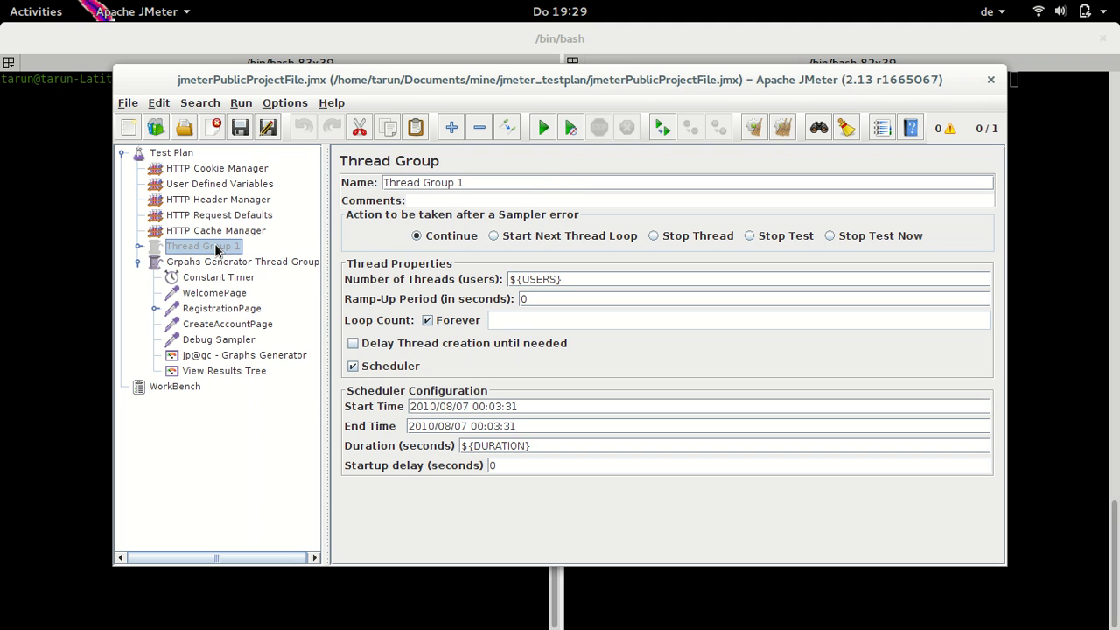
left_click(138, 246)
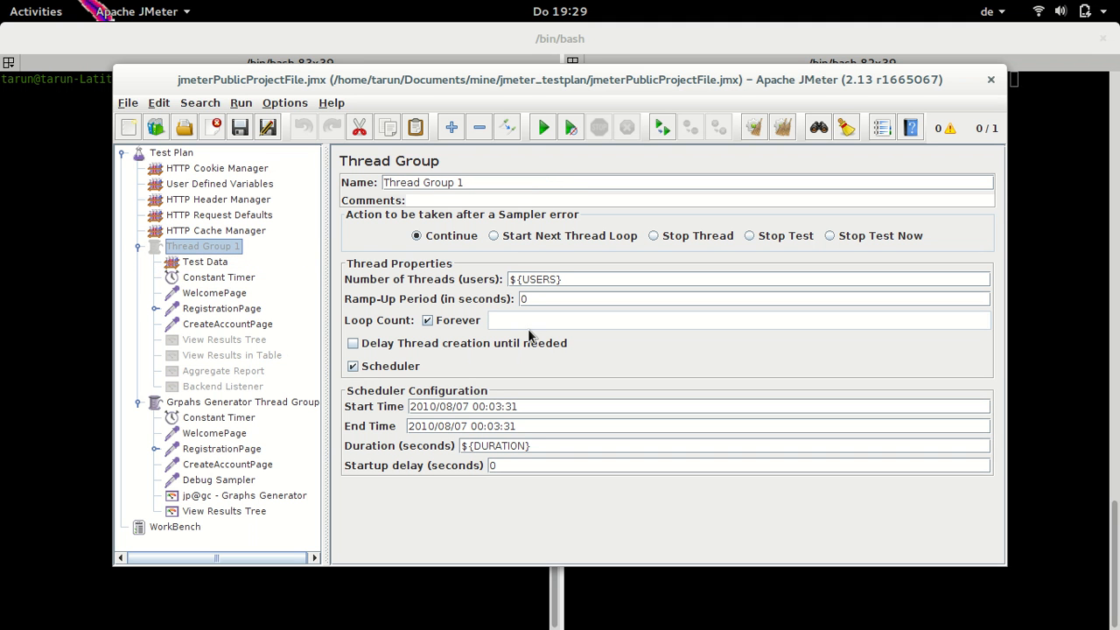
left_click(137, 246)
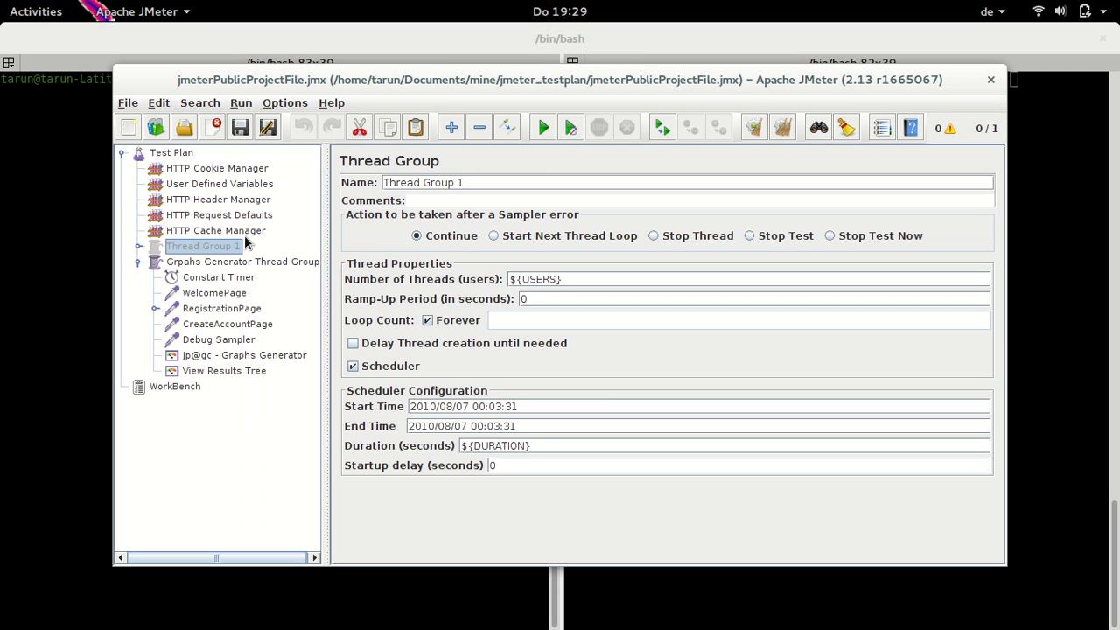
left_click(265, 265)
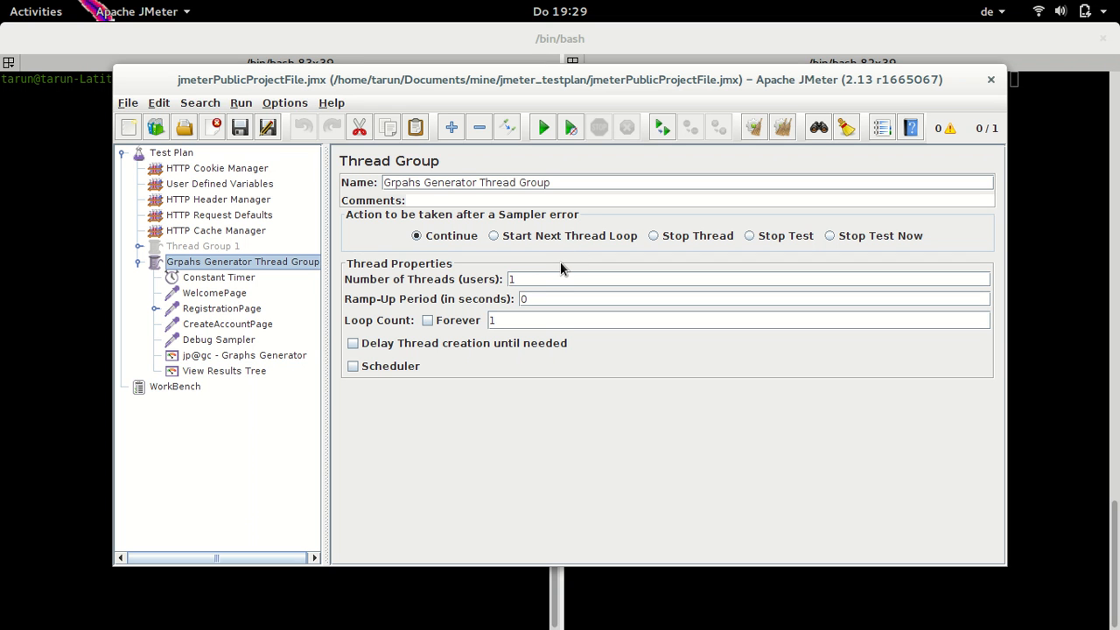
left_click(541, 278)
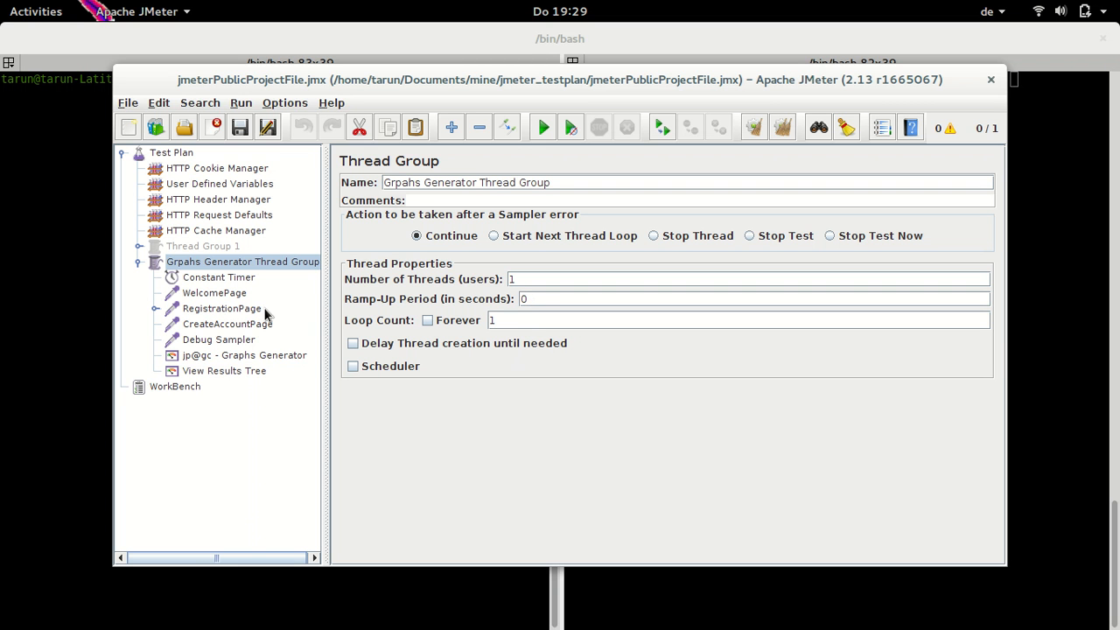
Review the Constant Timer, the three page requests, the Debug Sampler and the jp@gc - Graphs Generator in the Grpahs Generator Thread Group
left_click(223, 282)
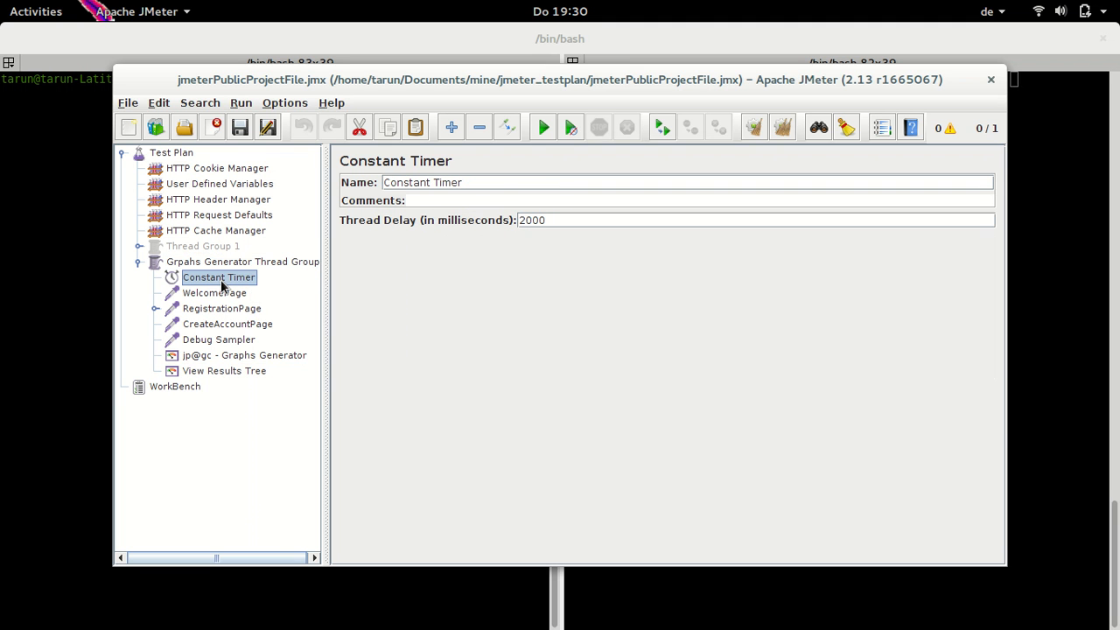
left_click(224, 295)
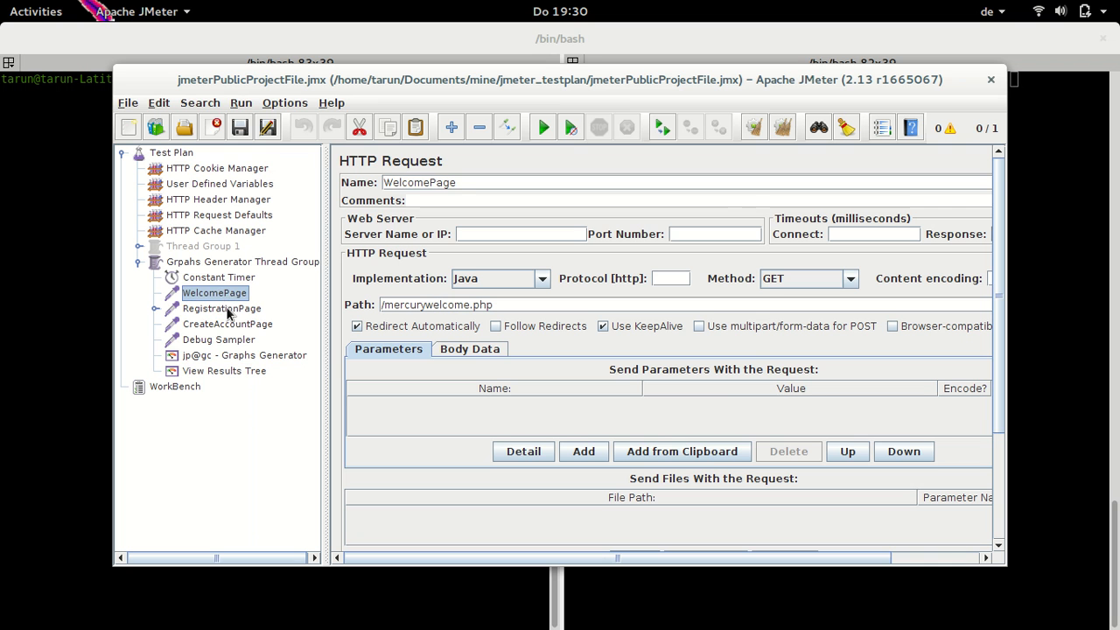
left_click(229, 312)
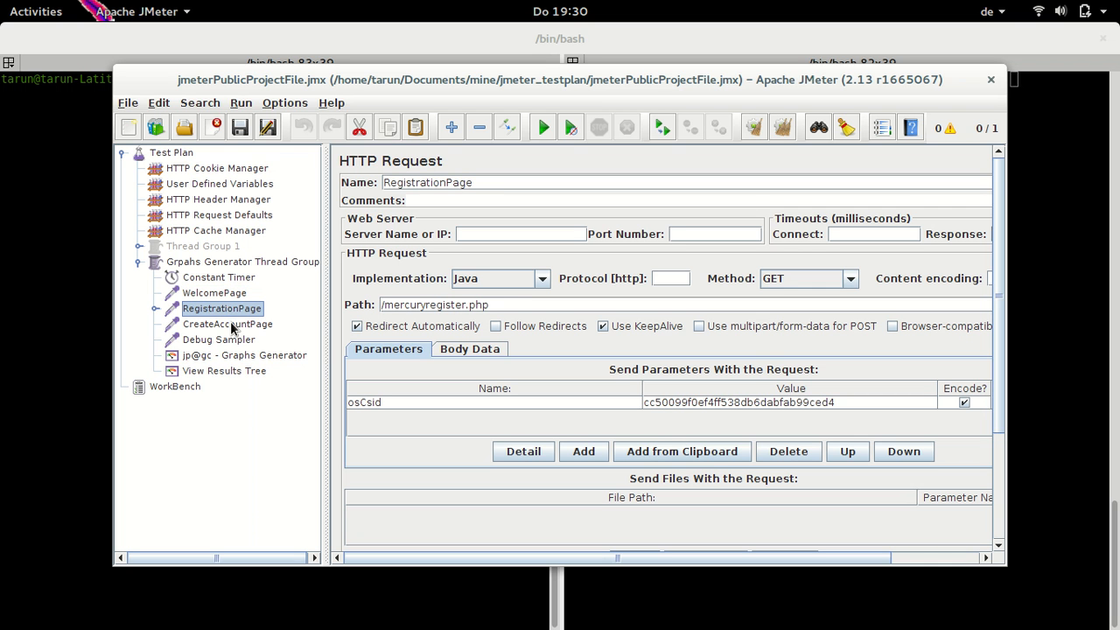
left_click(233, 327)
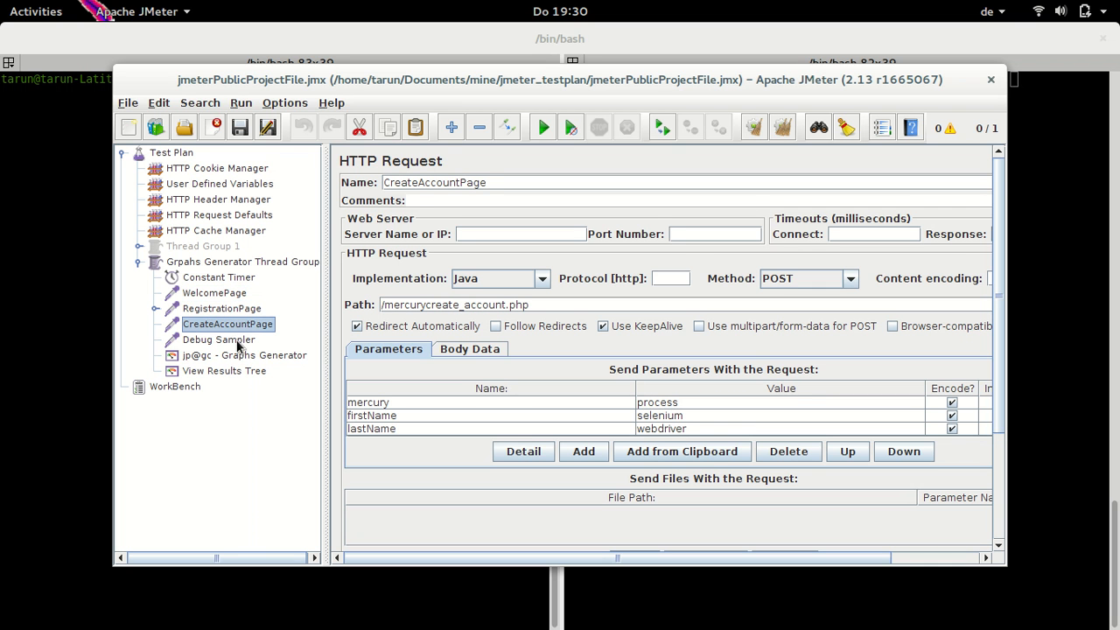
left_click(236, 344)
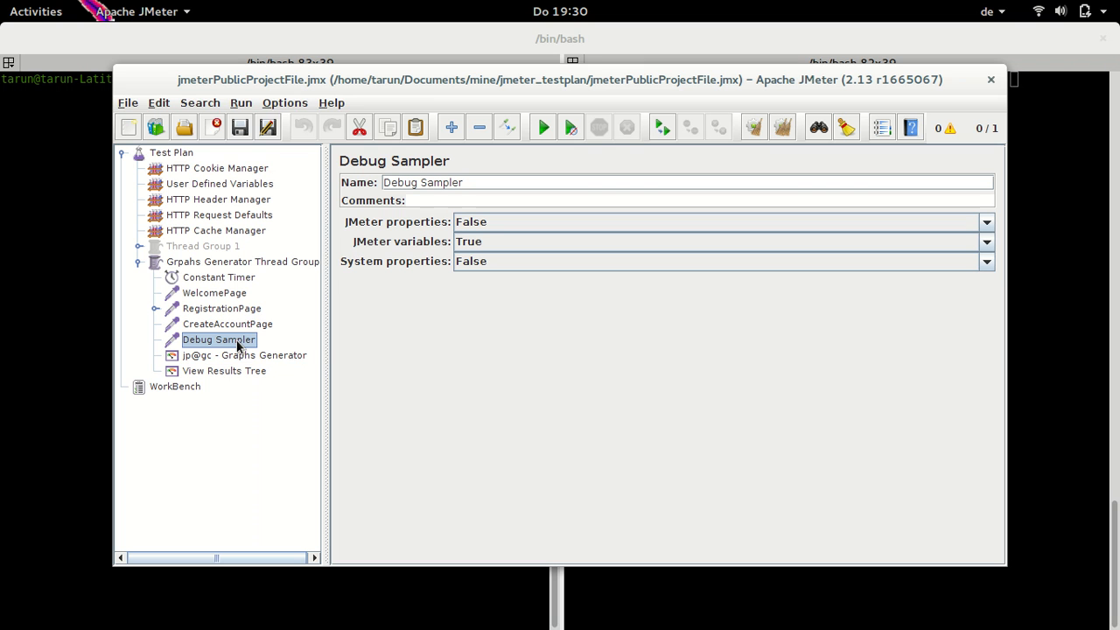
left_click_drag(237, 346, 271, 308)
left_click(294, 356)
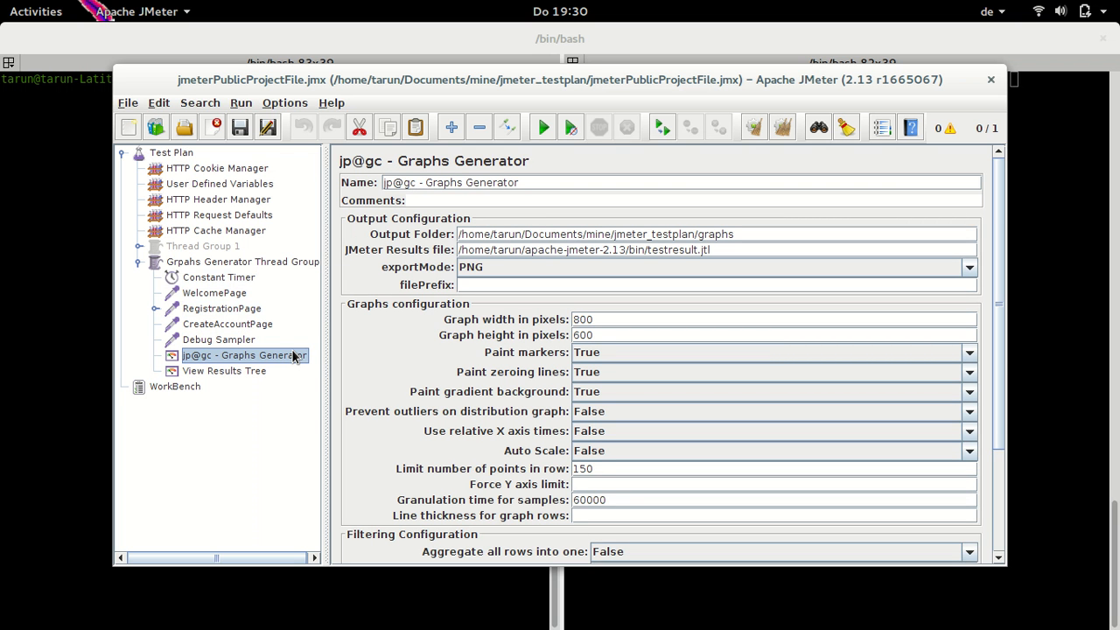
Look through the listeners that can be added to the Grpahs Generator Thread Group
left_click(255, 266)
right_click(255, 265)
mouse_move(398, 269)
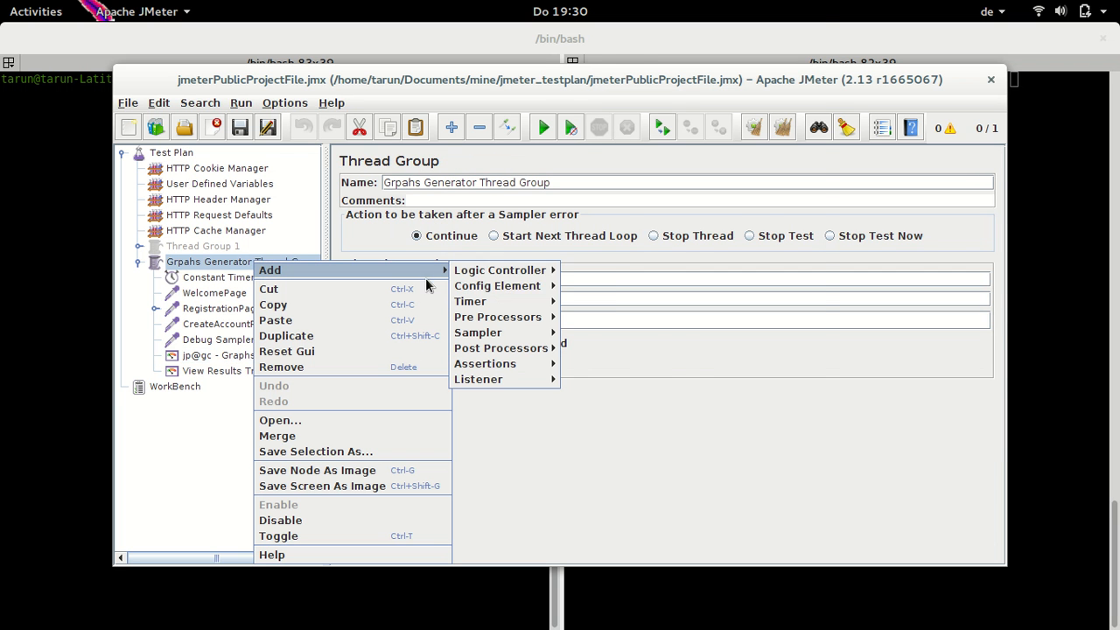
mouse_move(516, 385)
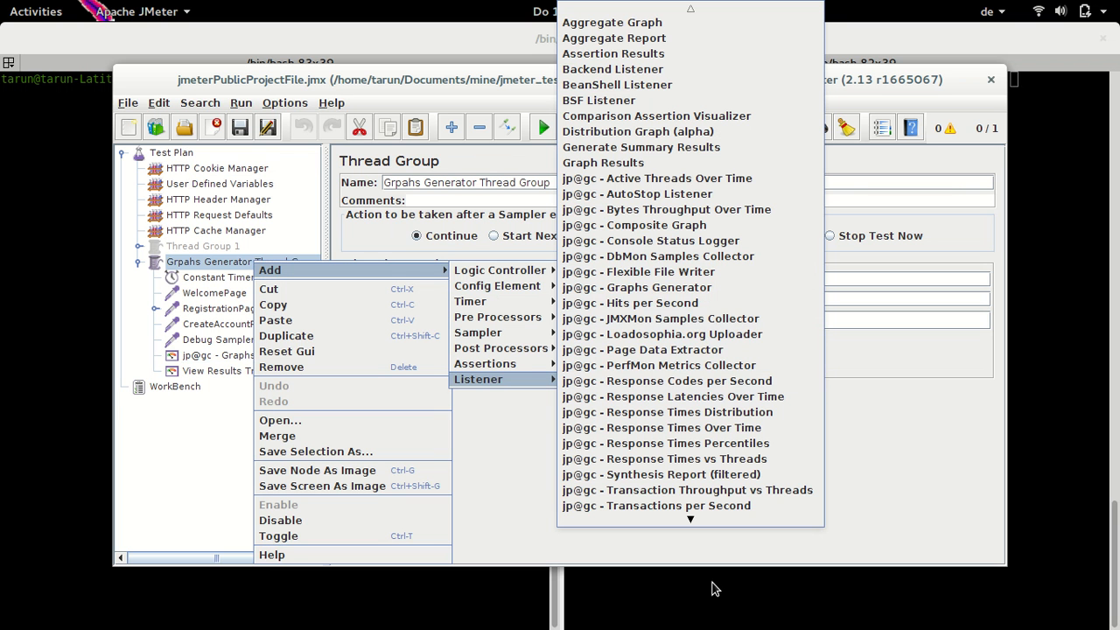
mouse_move(695, 521)
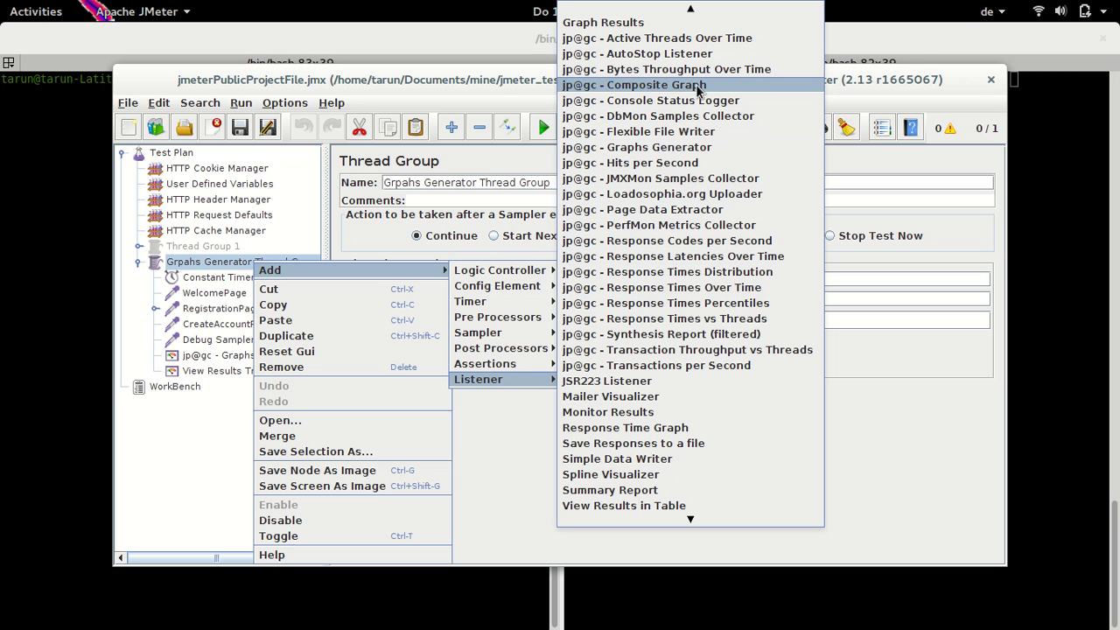
left_click(688, 8)
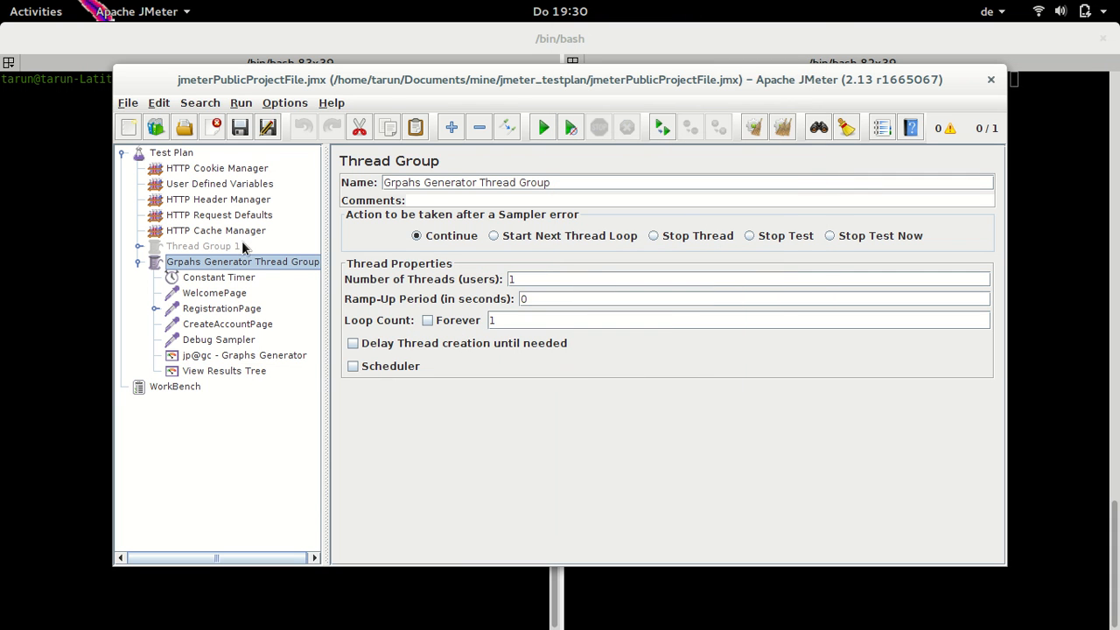
right_click(268, 264)
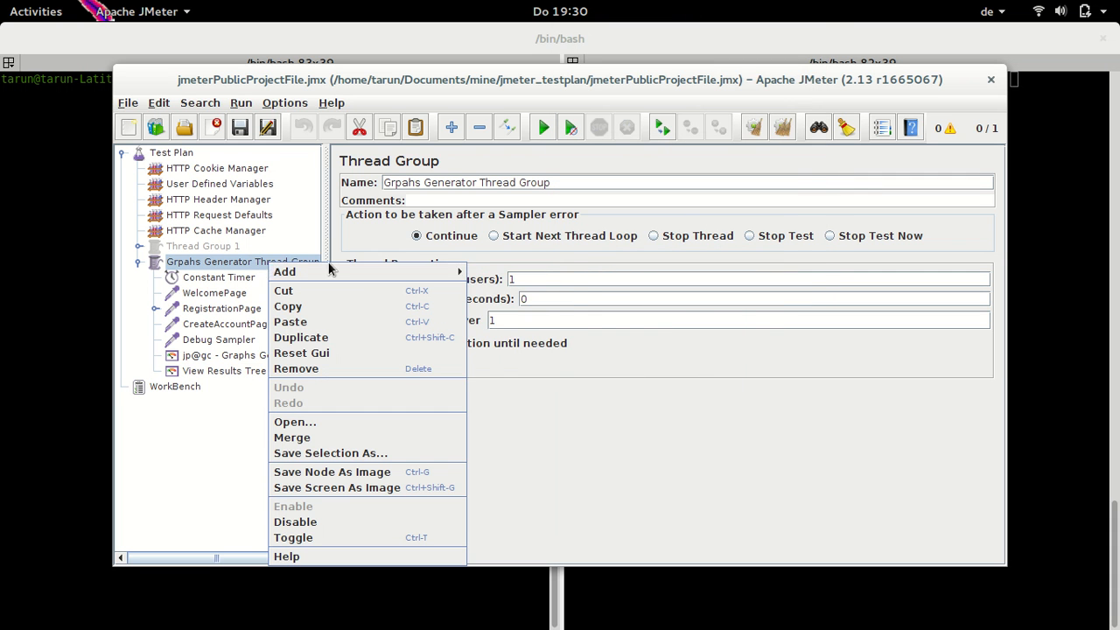
mouse_move(357, 278)
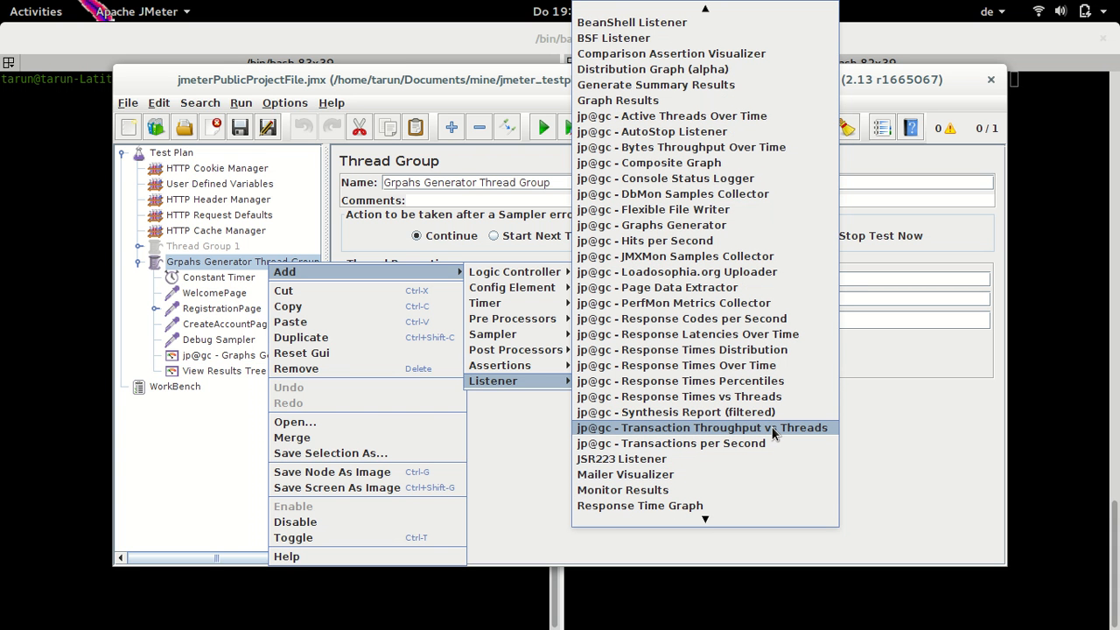
left_click(698, 99)
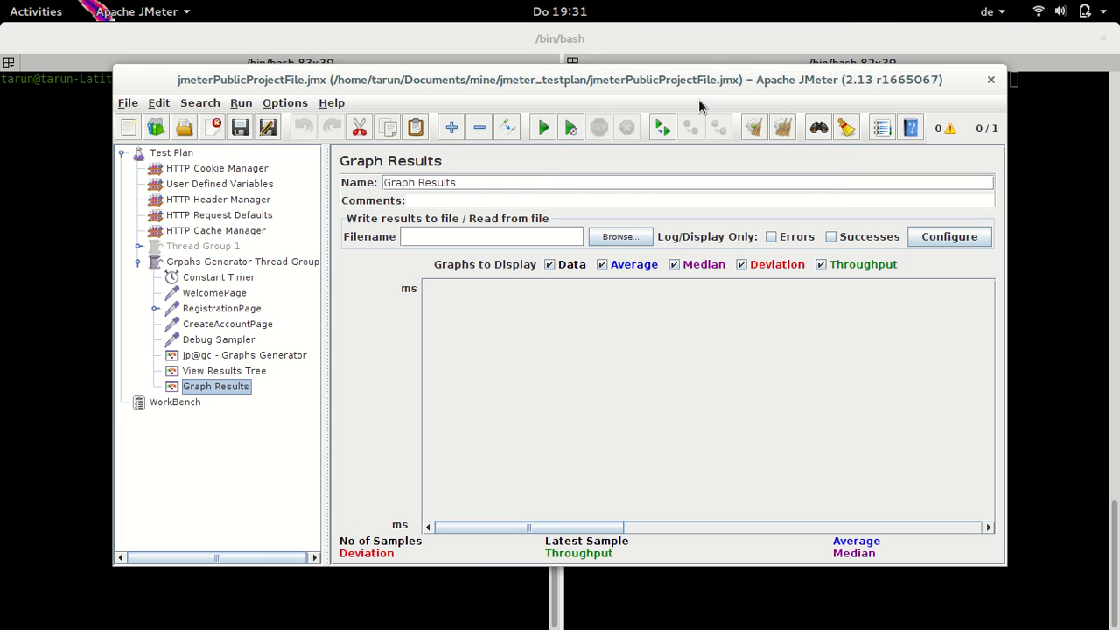
right_click(231, 388)
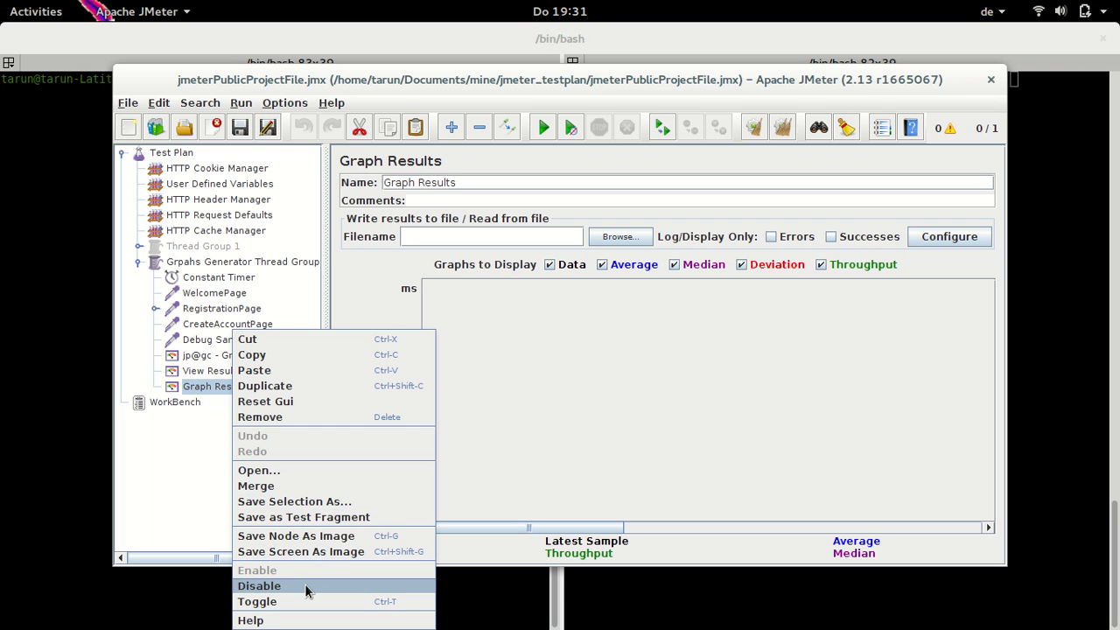
left_click(294, 418)
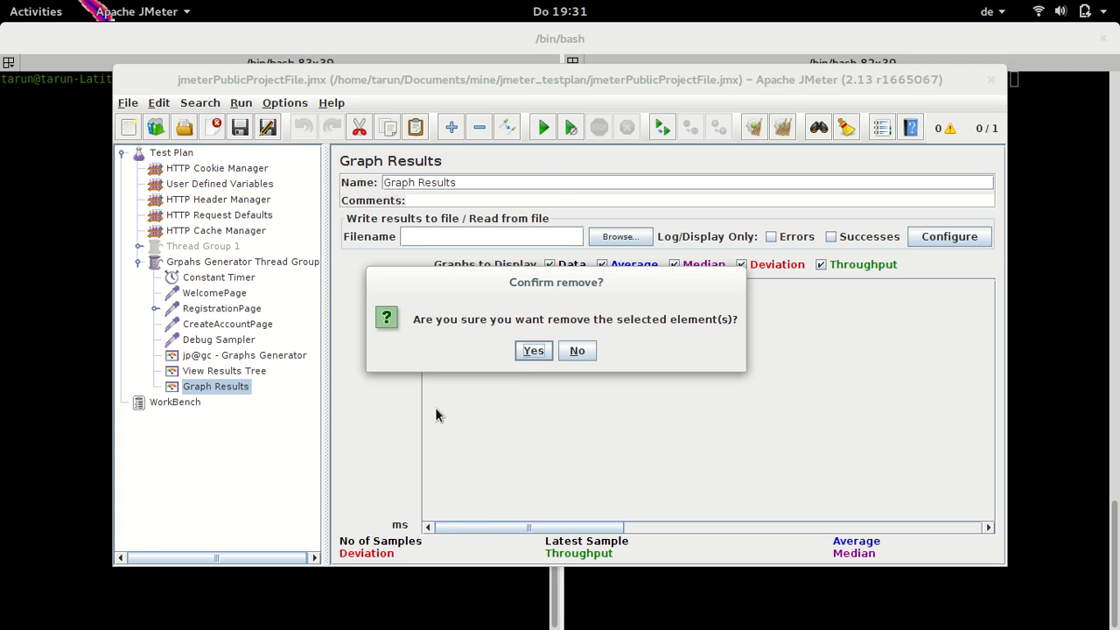
left_click(532, 351)
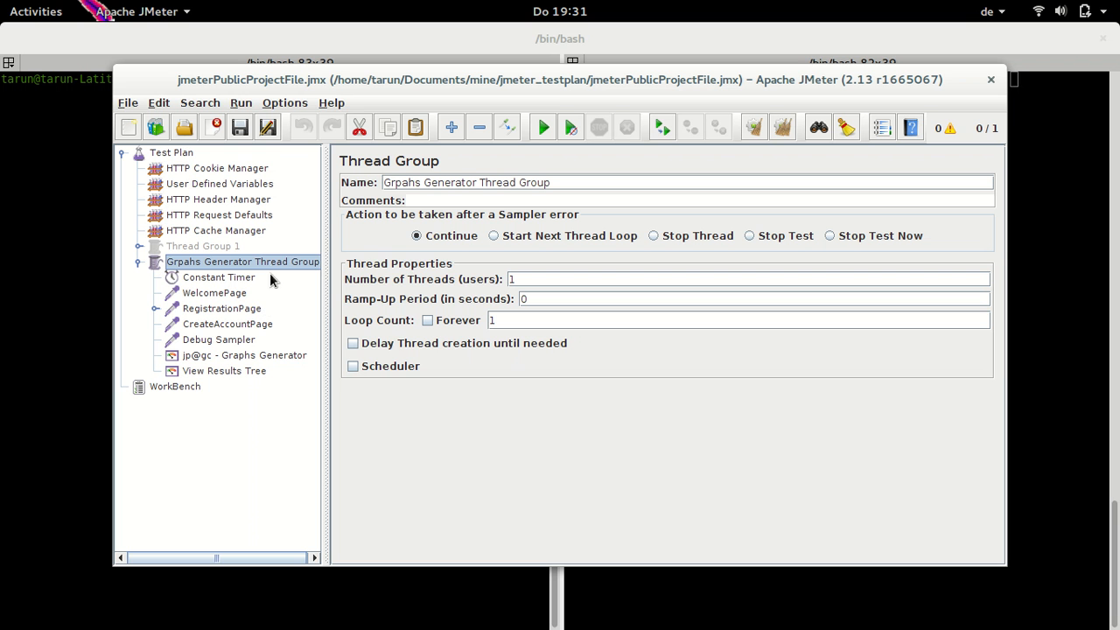
Locate jp@gc - Graphs Generator among the listeners available for the Grpahs Generator Thread Group without adding it
right_click(271, 269)
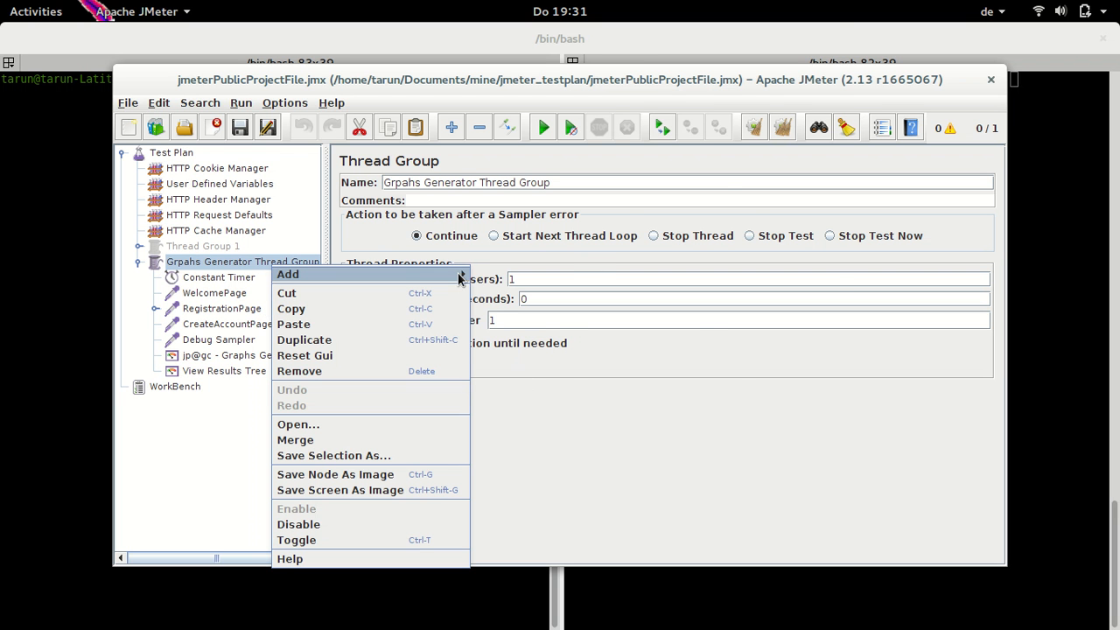
mouse_move(464, 274)
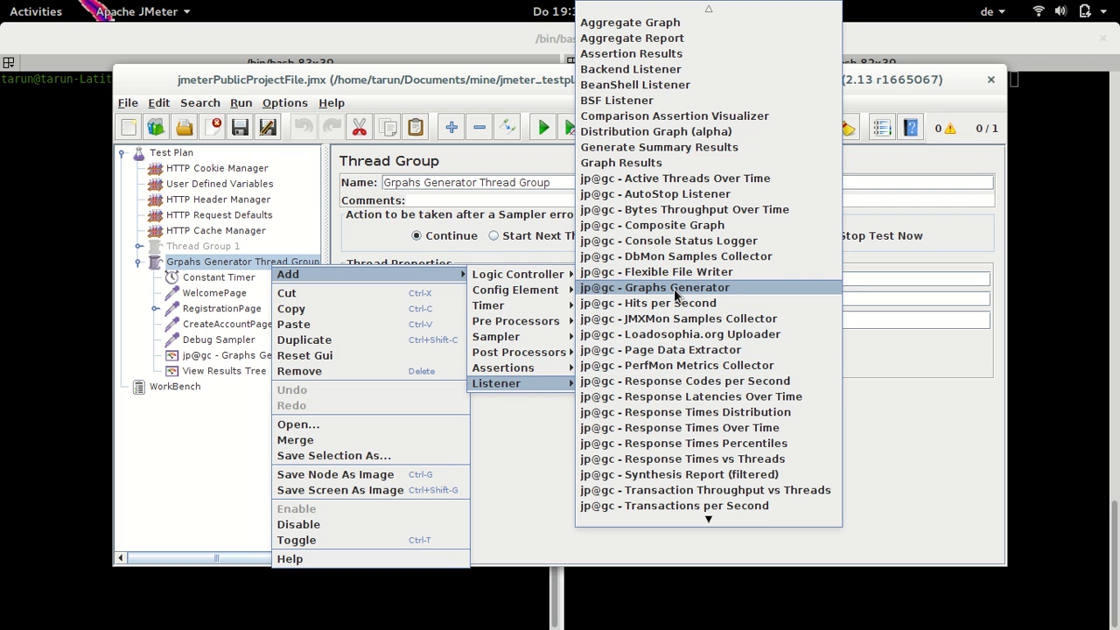
key("Escape")
key("Escape")
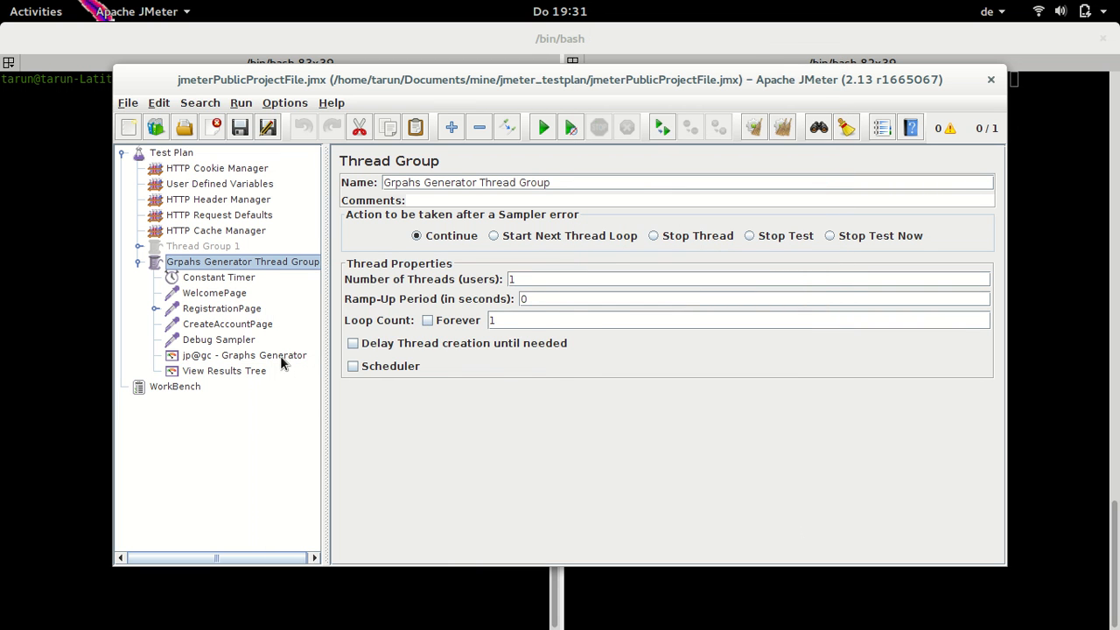
Open the existing jp@gc - Graphs Generator listener and reposition and enlarge the JMeter window to show more of its settings
left_click(280, 356)
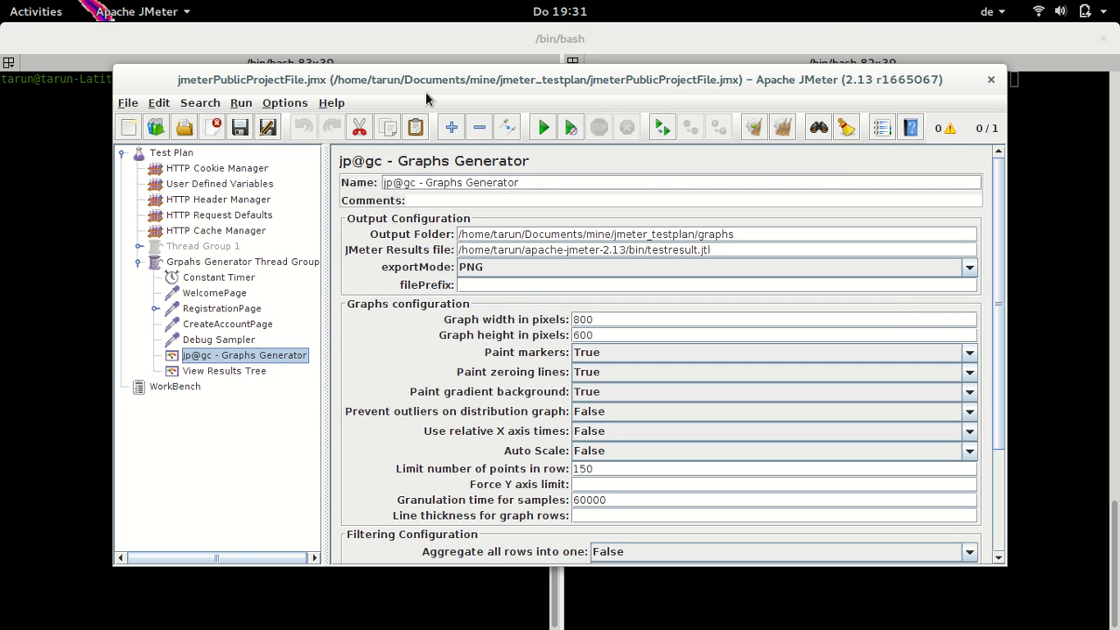
left_click_drag(421, 88, 356, 56)
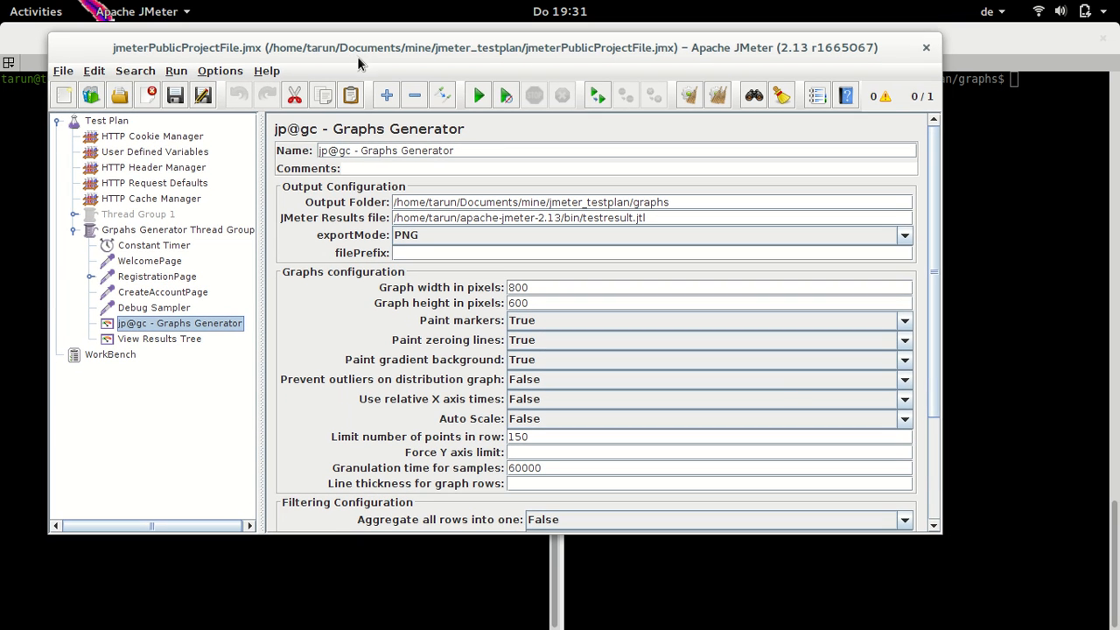
left_click_drag(941, 531, 965, 592)
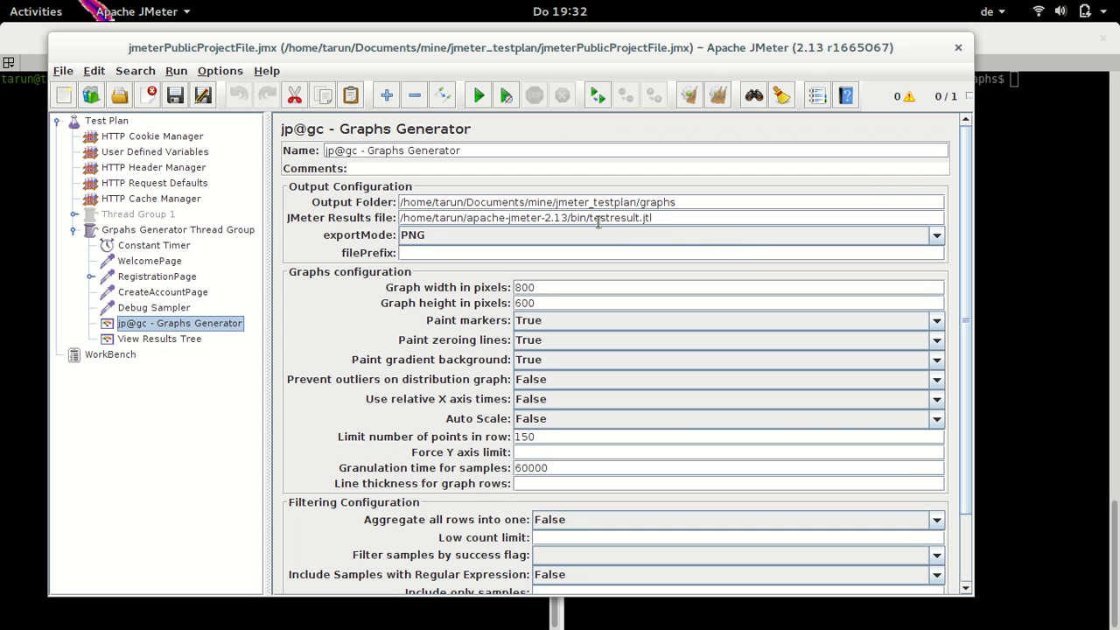
Review the Graphs Generator's results file, graph and filtering configuration, and save the test plan
left_click(665, 219)
mouse_move(481, 289)
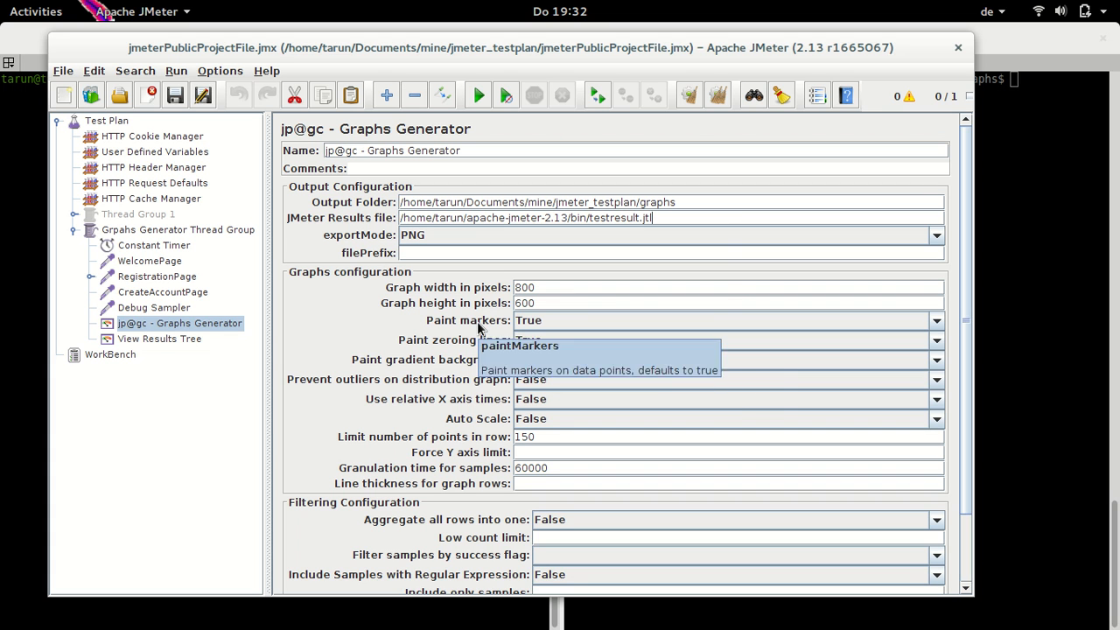
mouse_move(483, 347)
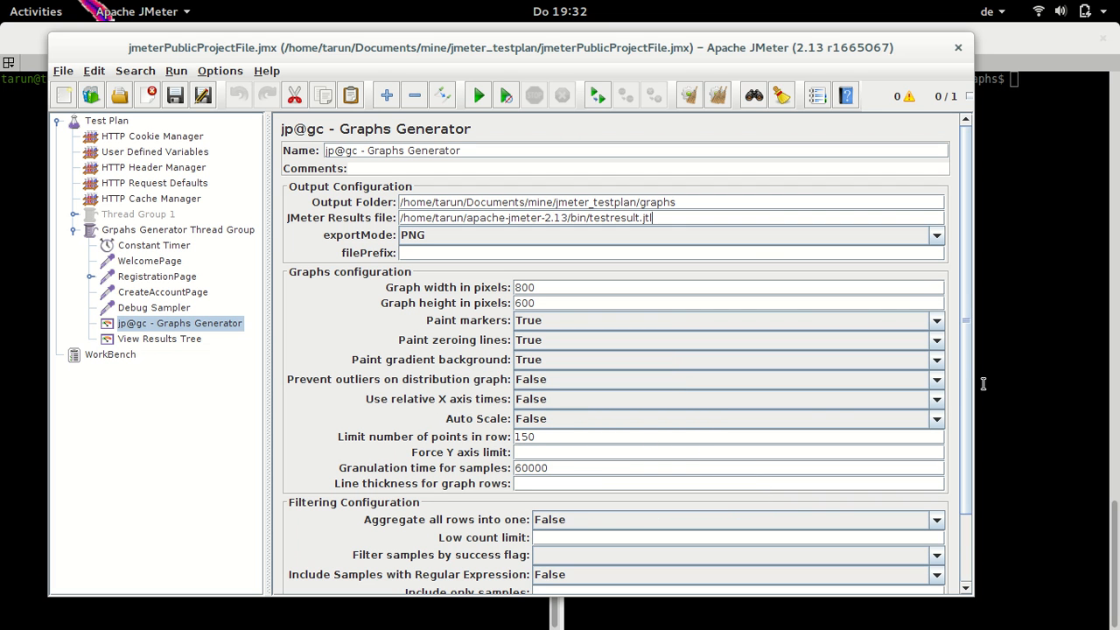
left_click_drag(966, 398, 969, 472)
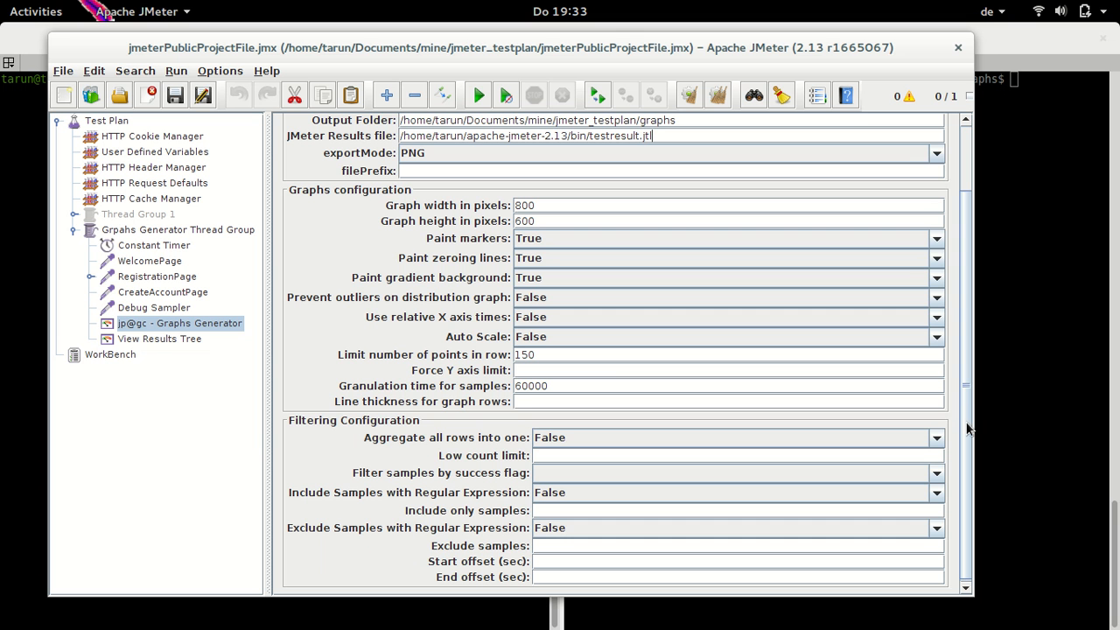
scroll(965, 477, "up", 3)
scroll(962, 484, "down", 3)
left_click(175, 96)
Check the Grpahs Generator Thread Group's thread count and loop count, and open the View Results Tree listener
left_click(178, 229)
left_click(452, 292)
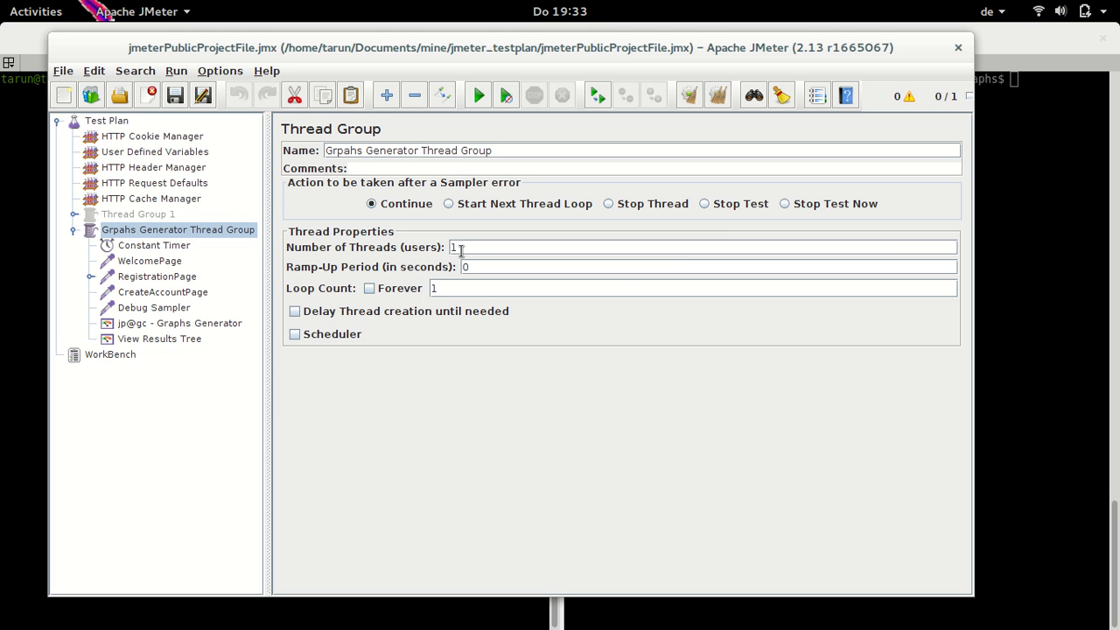
left_click(175, 340)
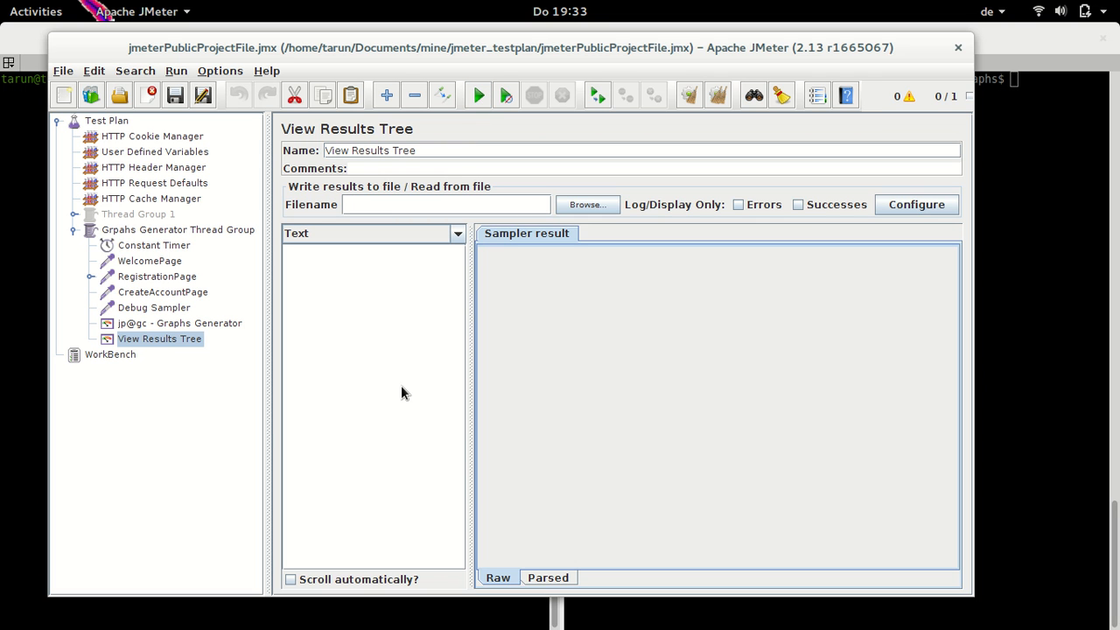
Run the test plan and inspect the WelcomePage, RegistrationPage and Debug Sampler results in the View Results Tree
key("ctrl+r")
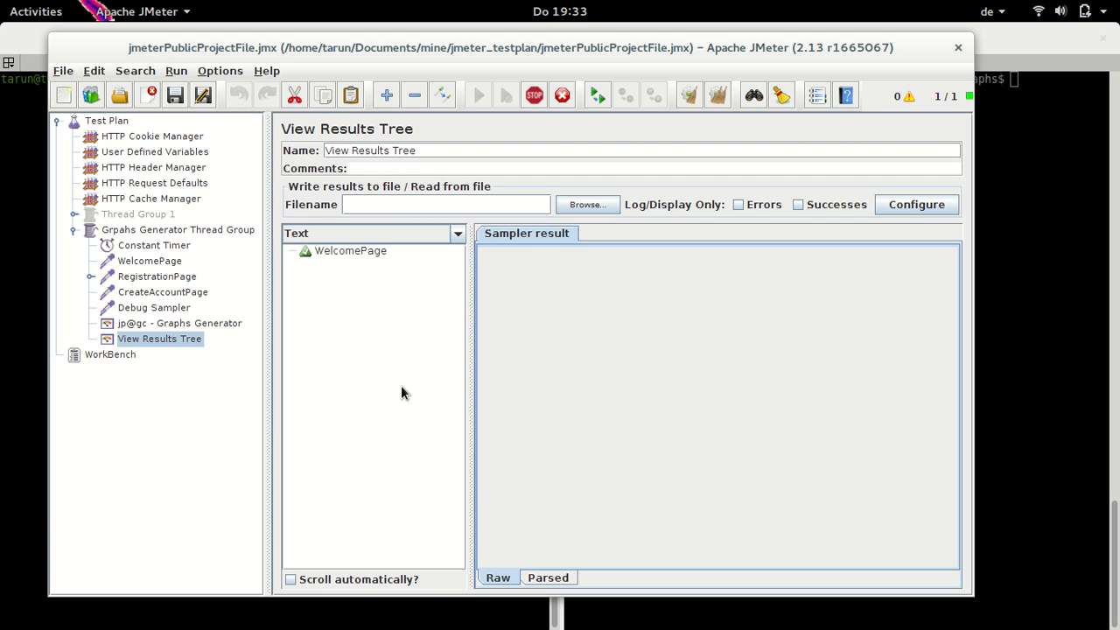
left_click(357, 251)
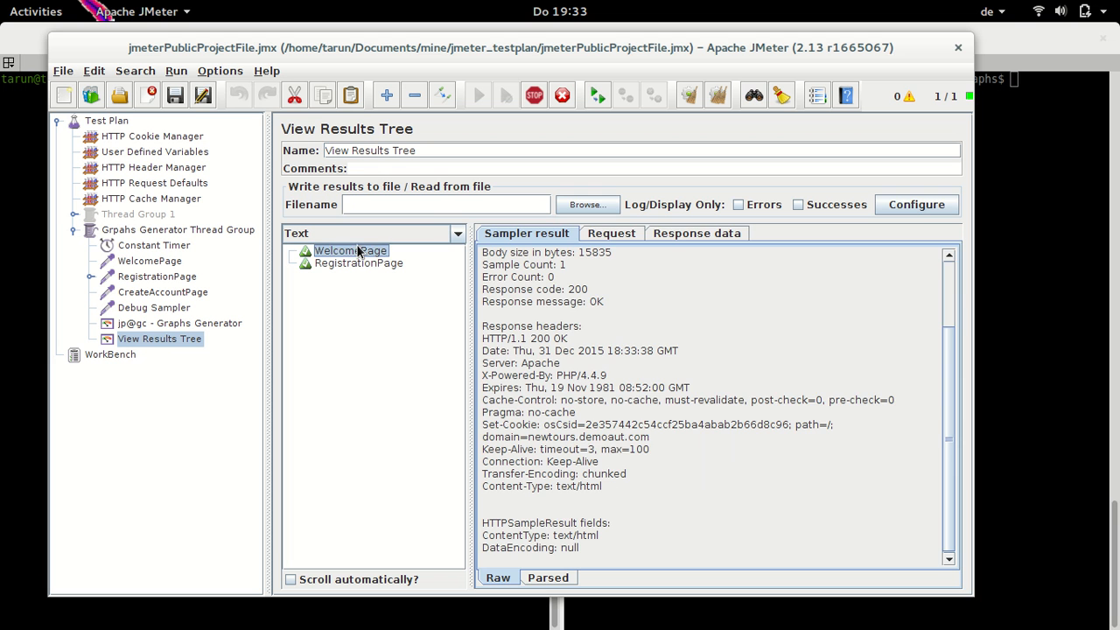
left_click(362, 265)
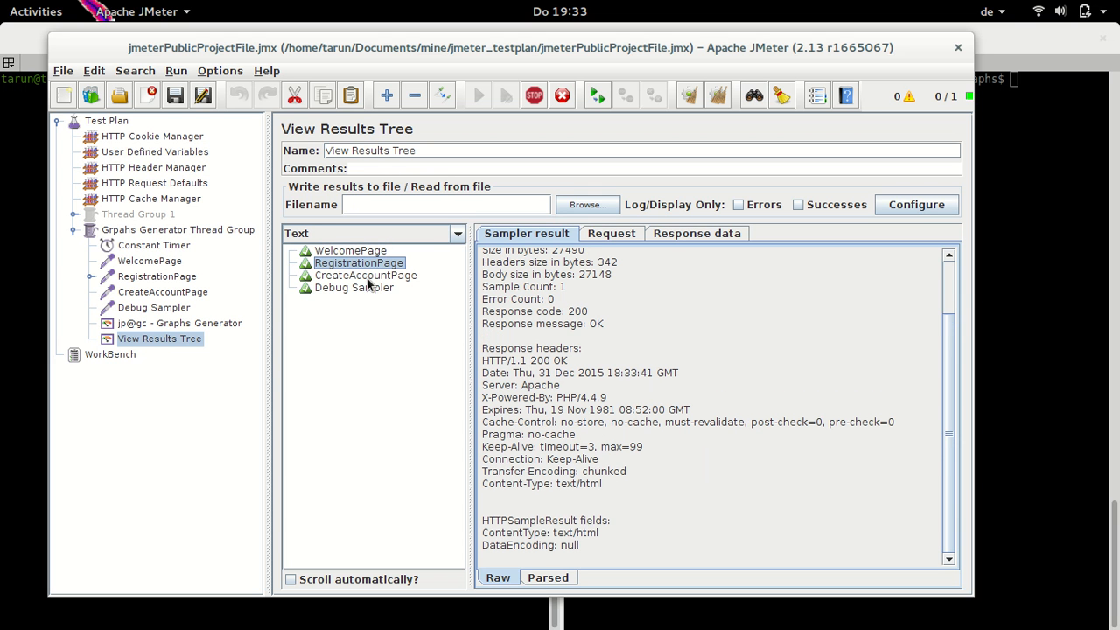
left_click(371, 292)
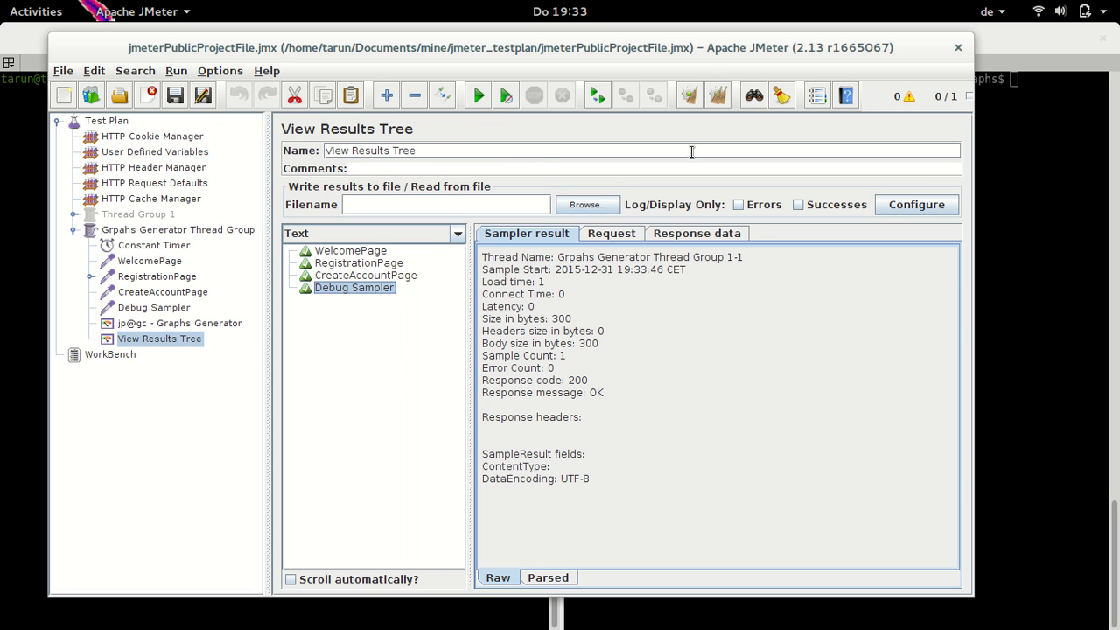
Switch to Terminator and list the contents of the jmeter_testplan/graphs folder with ls
left_click(1066, 144)
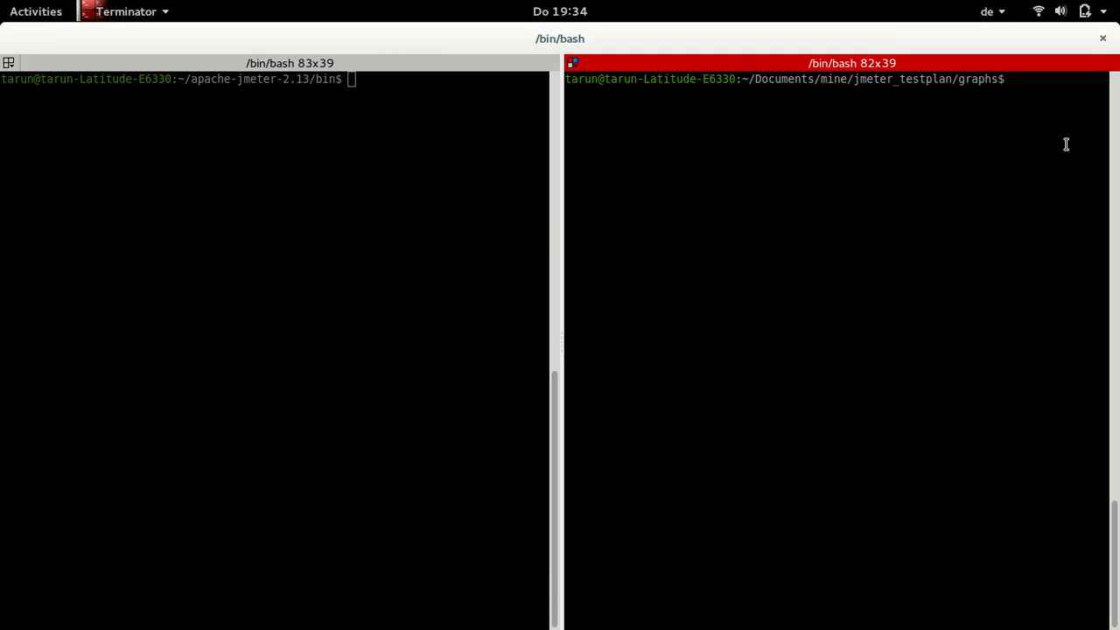
type("ls")
key("Return")
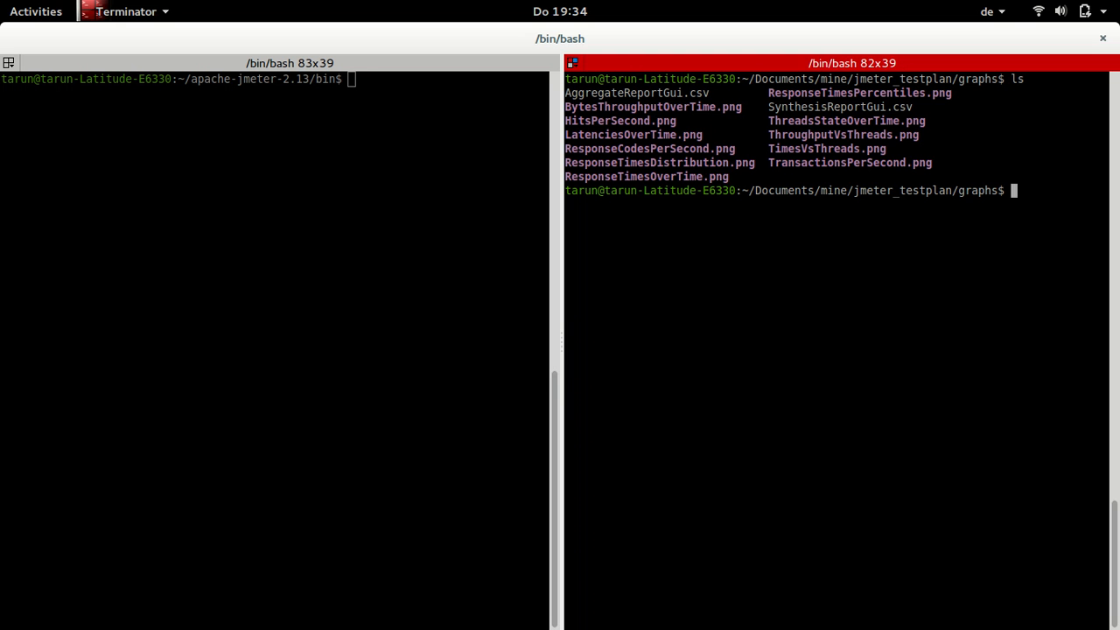
Switch to the graphs folder in Files and view BytesThroughputOverTime.png and HitsPerSecond.png, closing each image after viewing
key("alt+Tab")
key("alt+Tab")
key("alt+Tab")
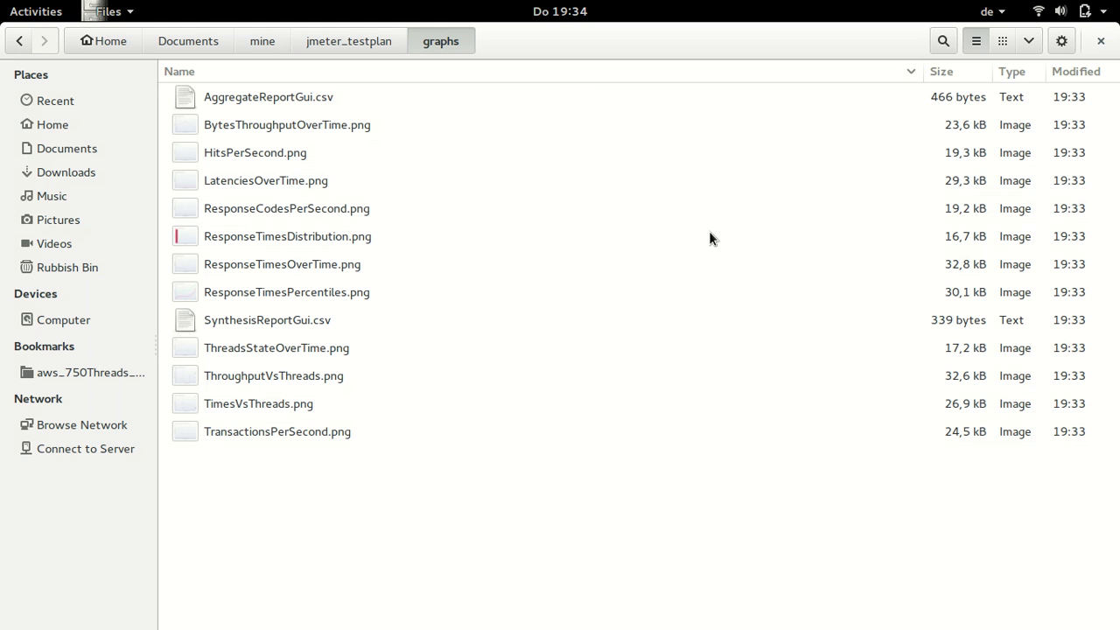
double_click(336, 122)
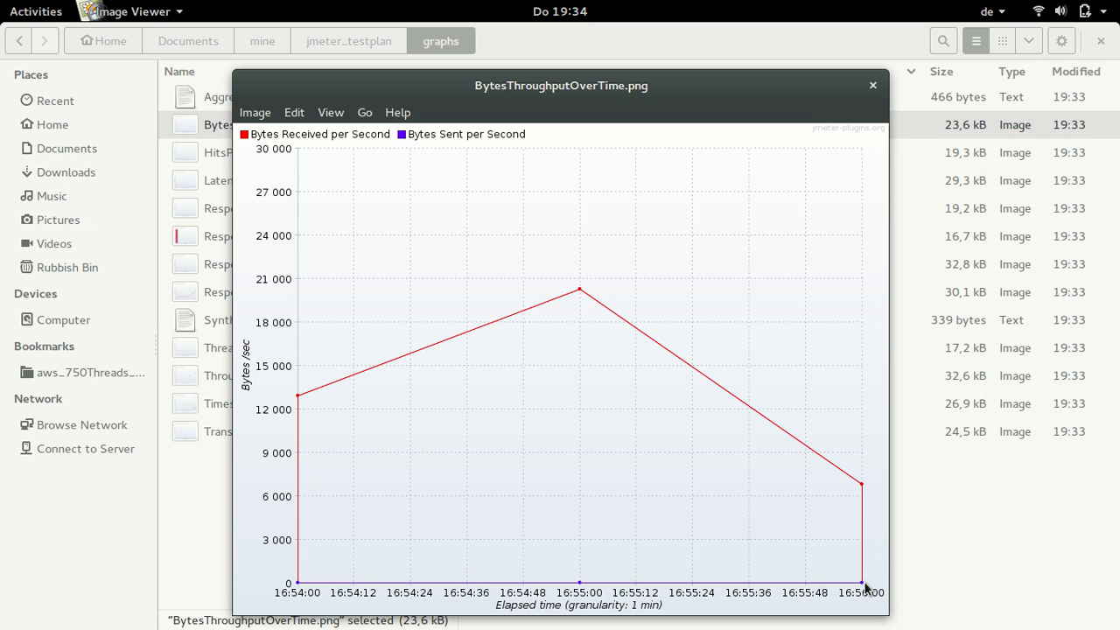
left_click(872, 84)
double_click(264, 151)
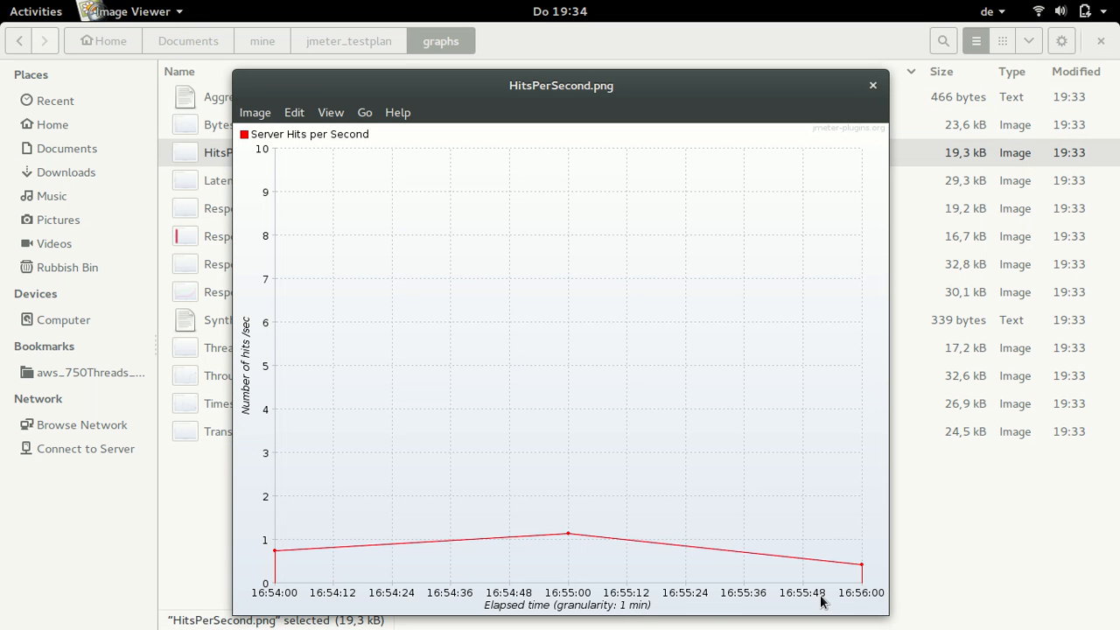
left_click(873, 86)
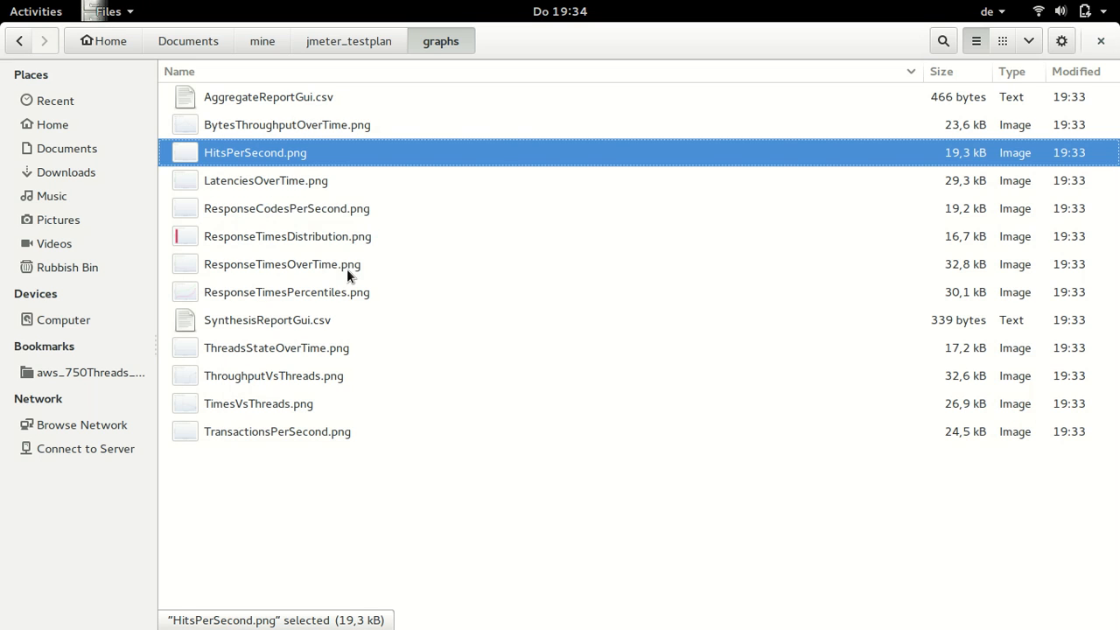
View the ResponseCodesPerSecond.png and ResponseTimesDistribution.png graphs, closing each image after viewing
double_click(315, 208)
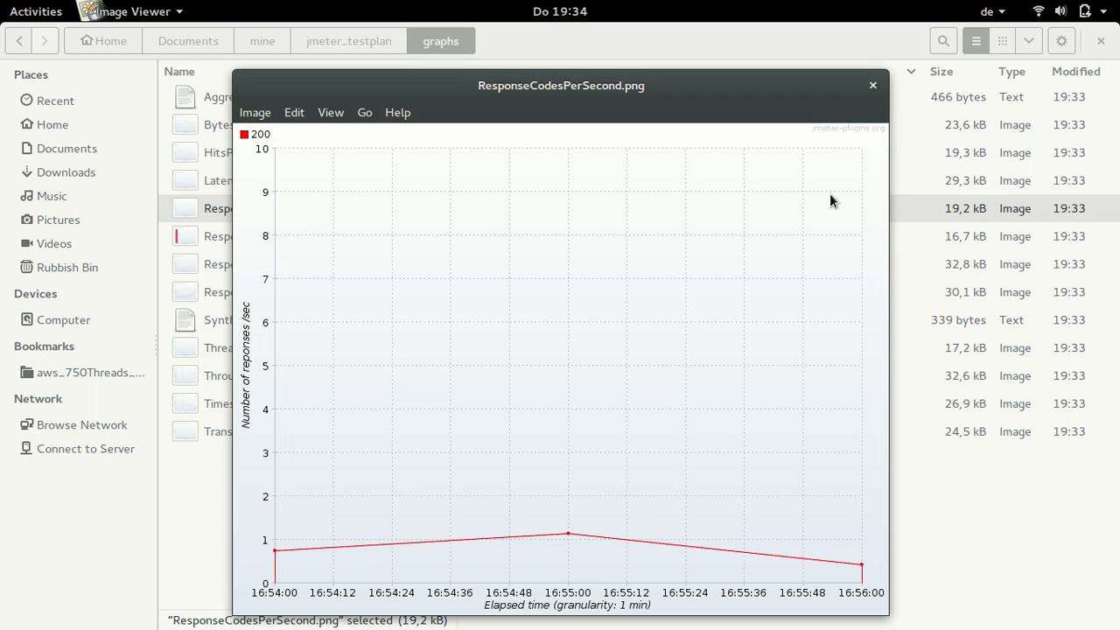
left_click(873, 85)
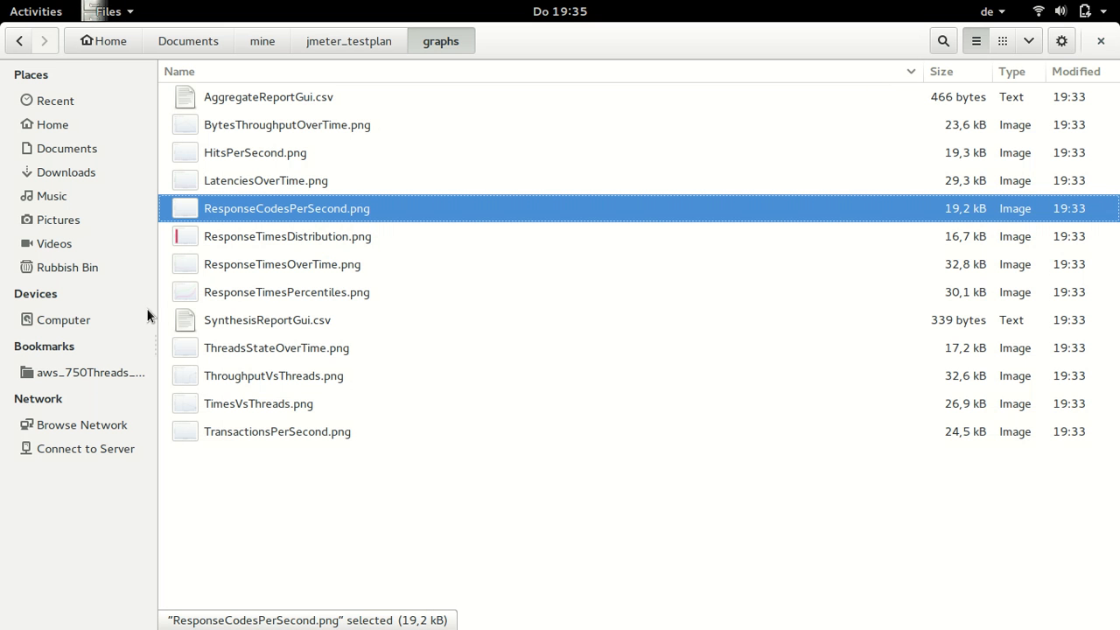
left_click(311, 247)
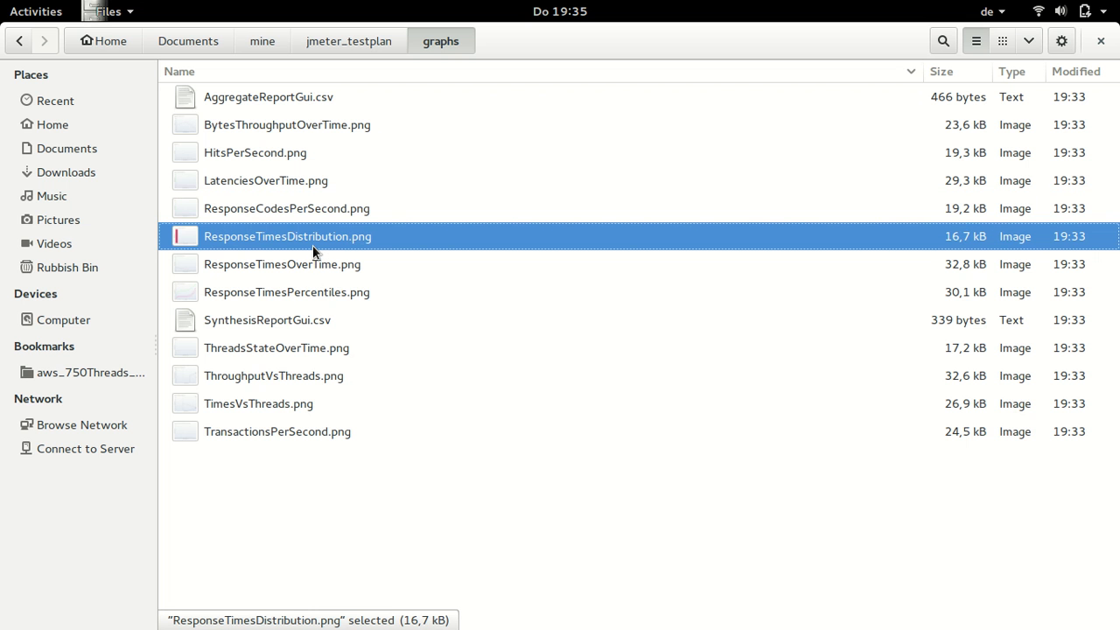
double_click(312, 245)
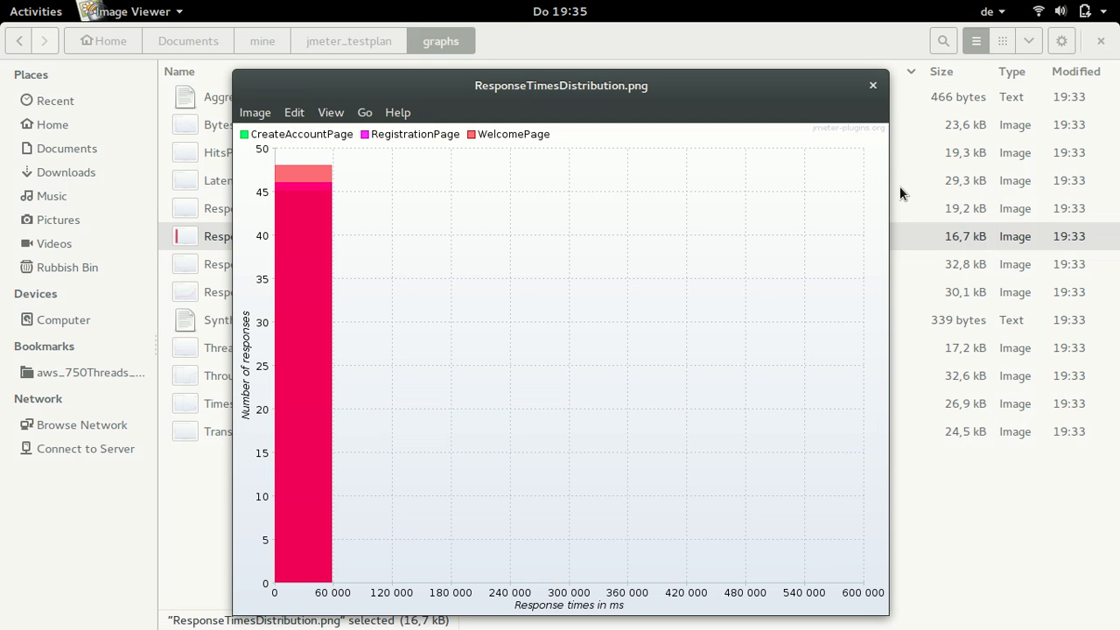
left_click(872, 85)
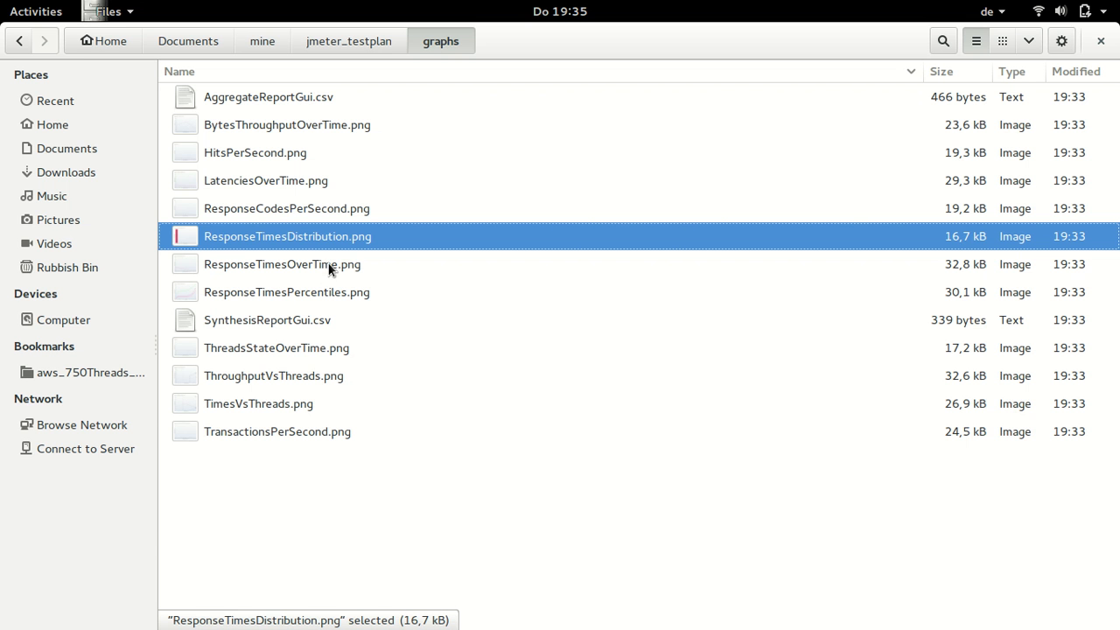
Switch to Apache JMeter and check the graph and filtering settings of the jp@gc - Graphs Generator listener
key("alt+Tab")
key("alt+Tab")
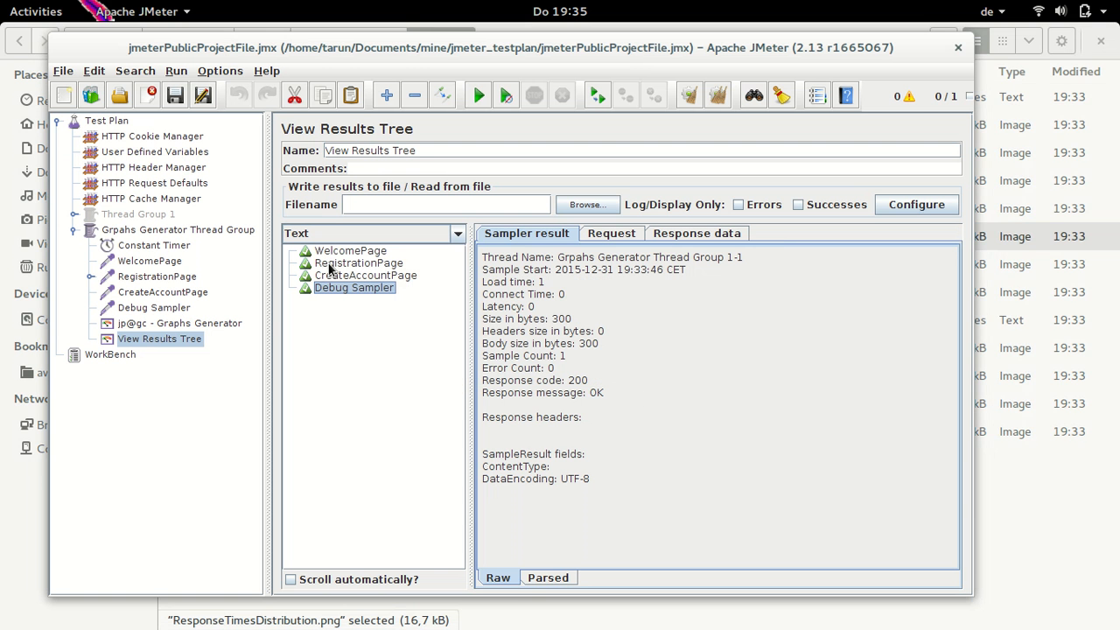
left_click(163, 325)
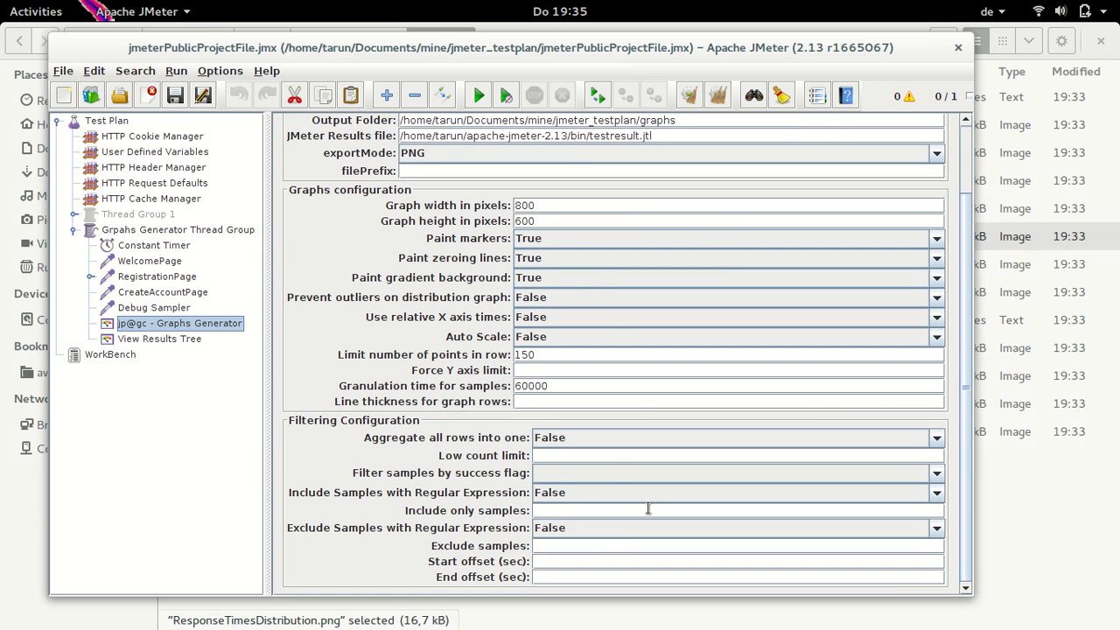
Return to the graphs folder in Files and view ResponseTimesOverTime.png and ResponseTimesPercentiles.png, closing each image after viewing
key("alt+Tab")
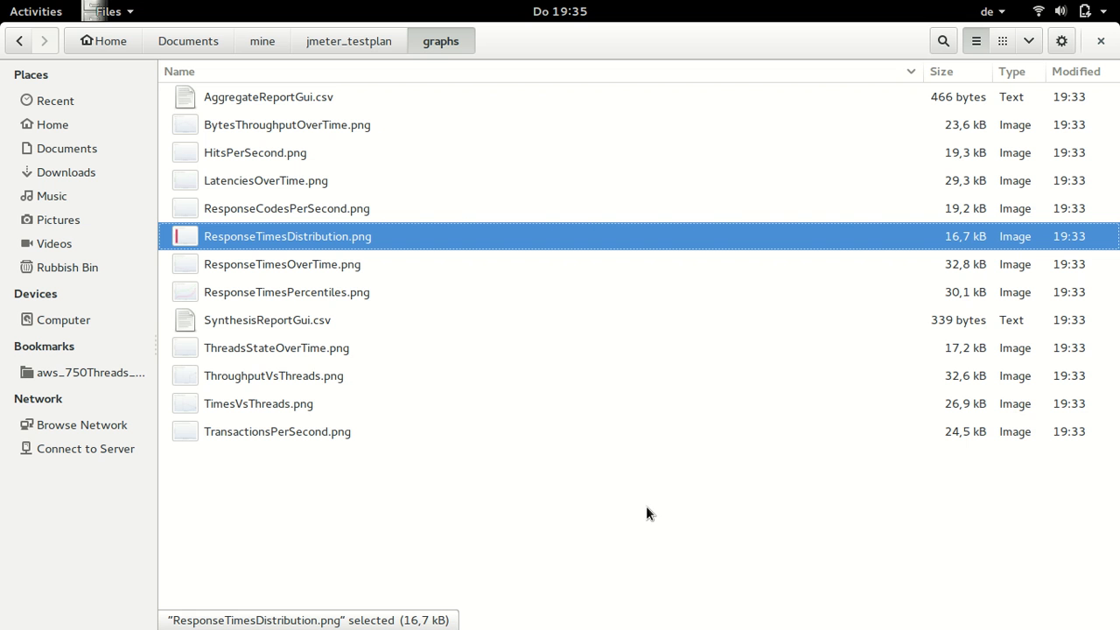
double_click(313, 263)
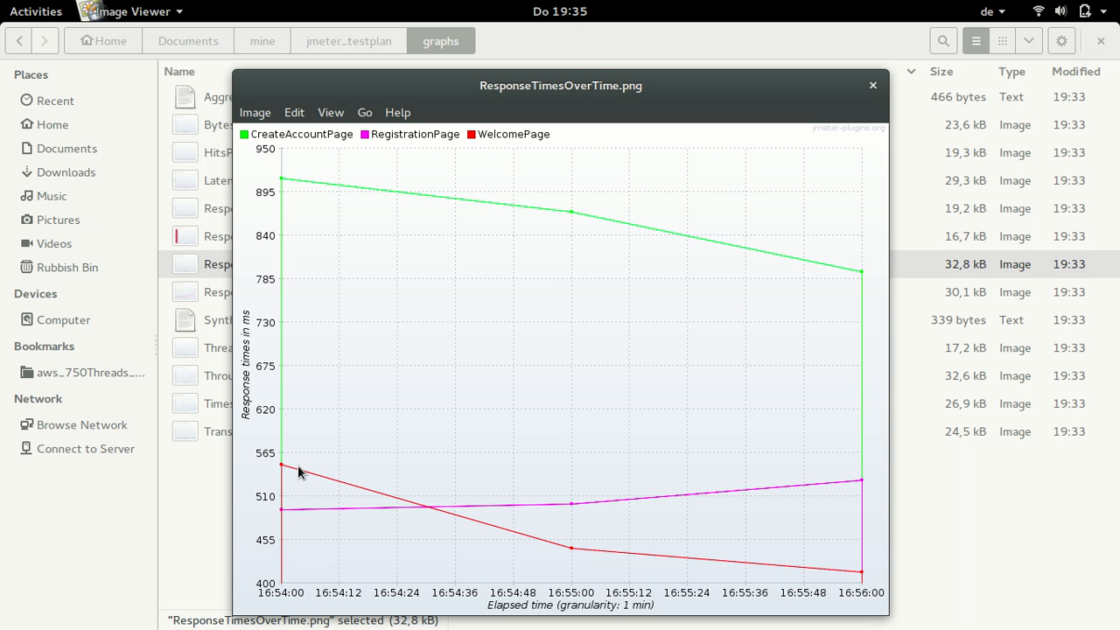
left_click(873, 86)
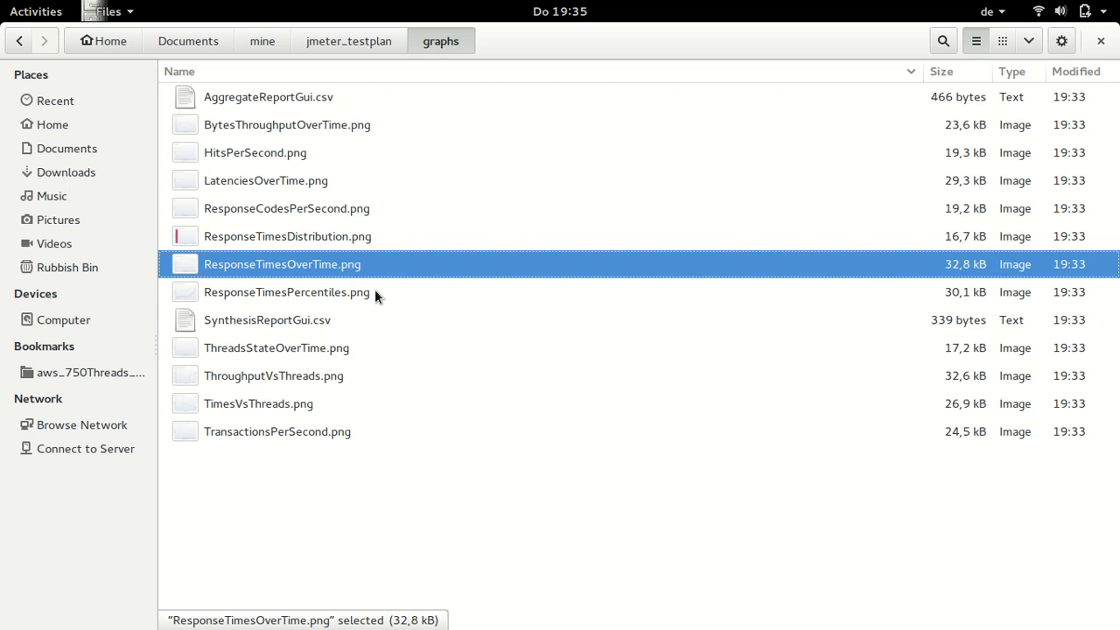
double_click(375, 292)
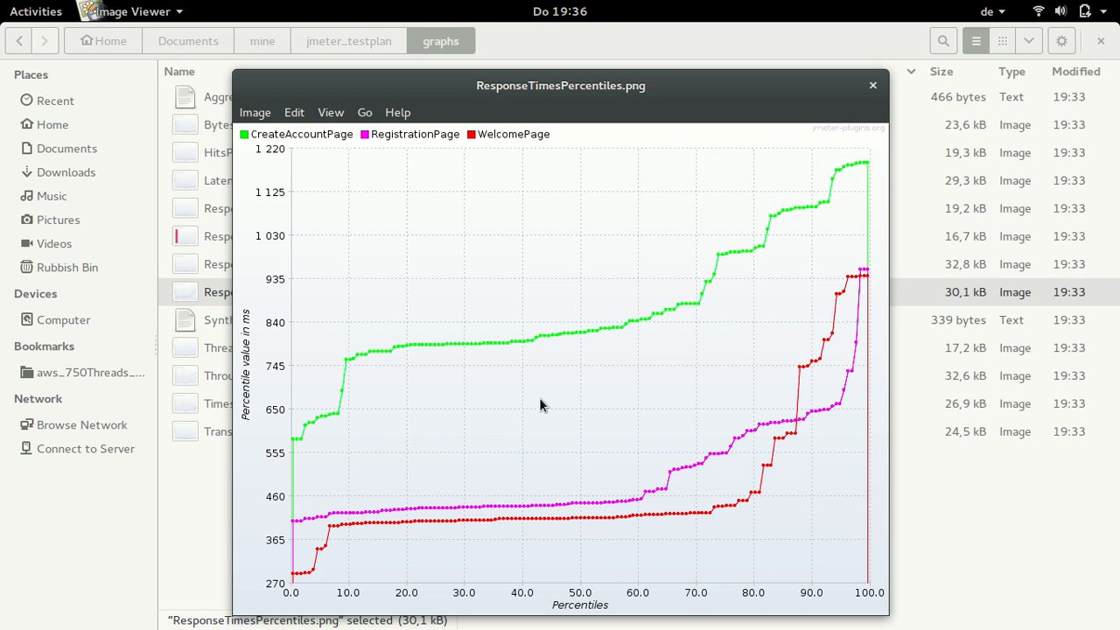
left_click(875, 95)
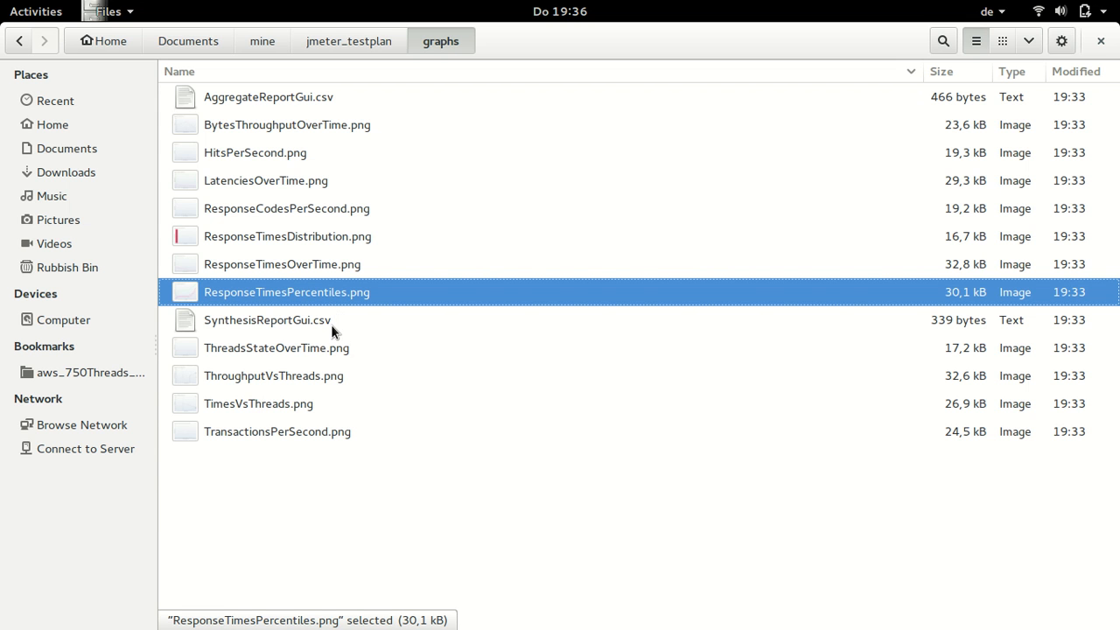
View the TimesVsThreads.png and ThreadsStateOverTime.png graphs, closing each image and clearing the file selection
double_click(274, 407)
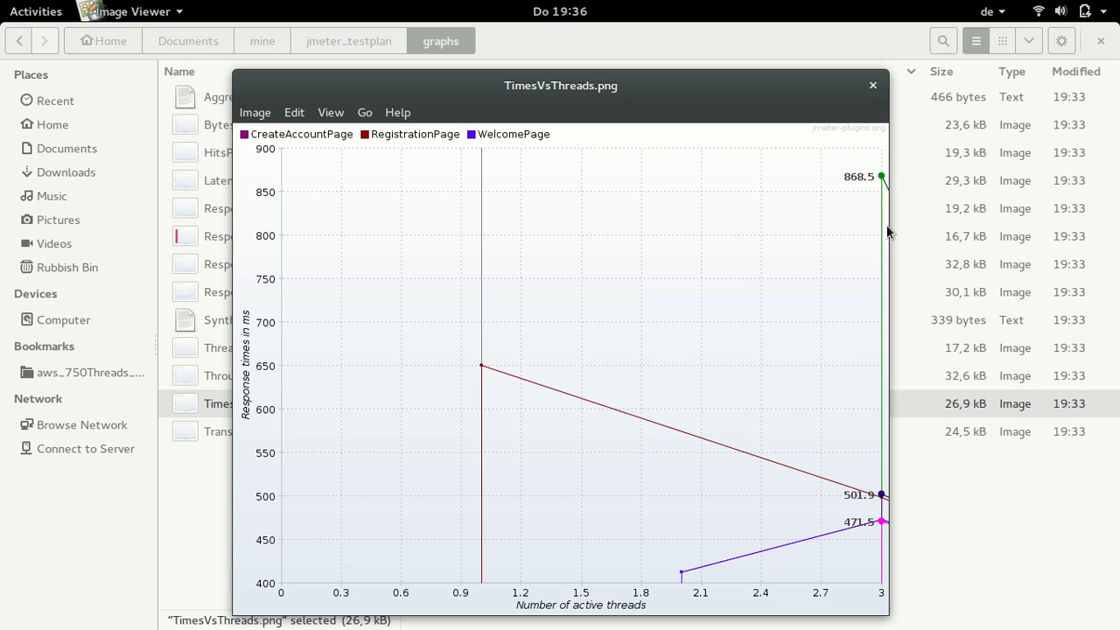
left_click(872, 86)
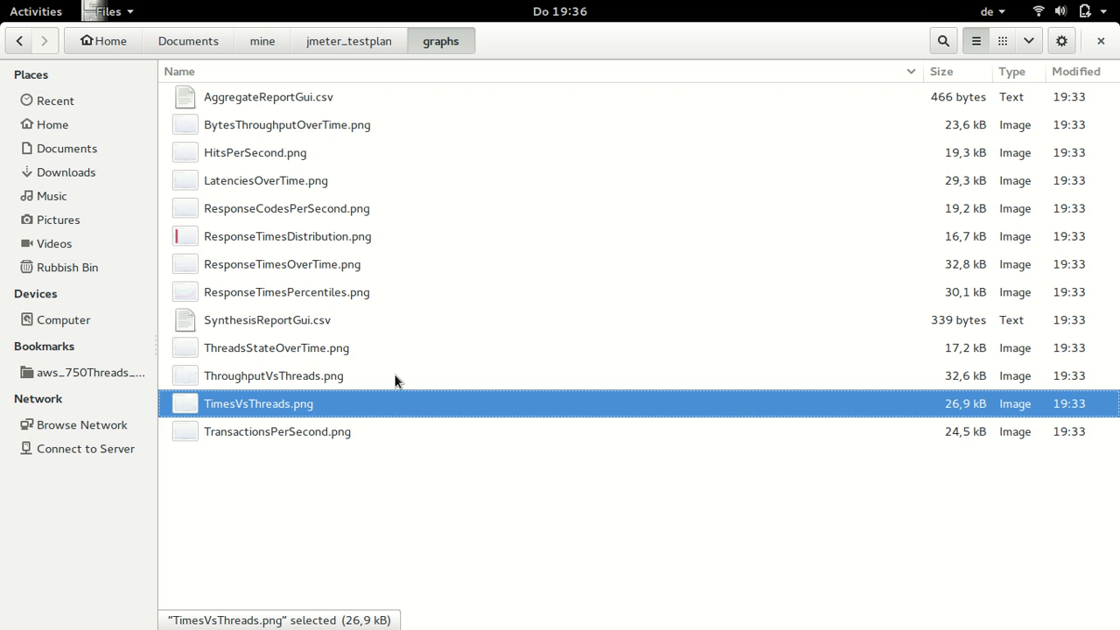
double_click(325, 352)
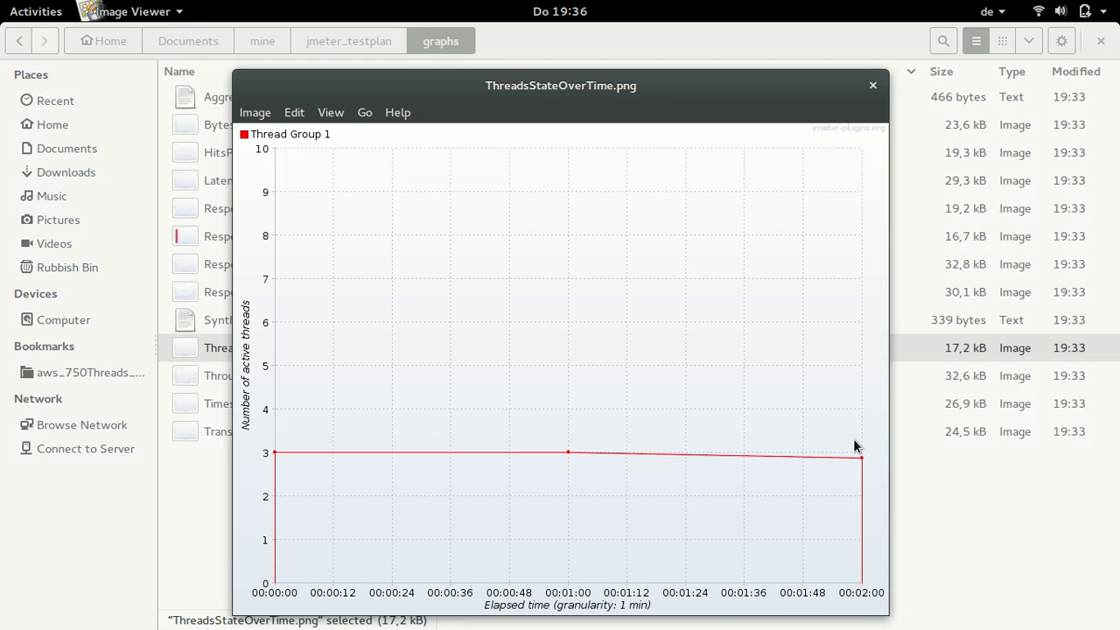
left_click(873, 85)
left_click(514, 473)
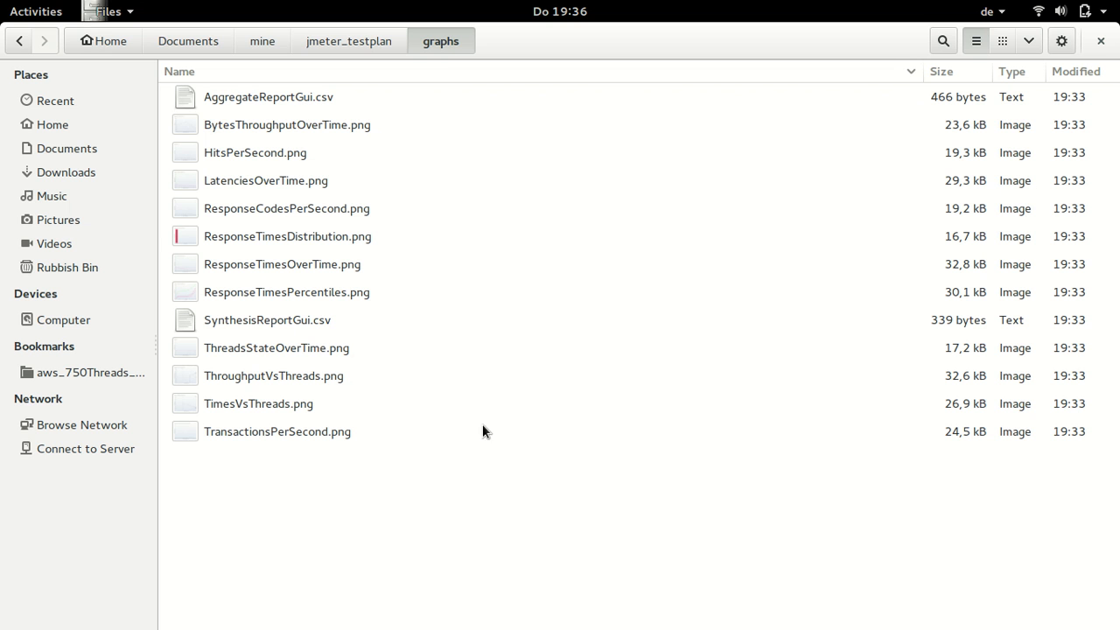
Switch to Terminator, widen the pane for the graphs folder, and print the first lines of SynthesisReportGui.csv with head
key("alt+Tab")
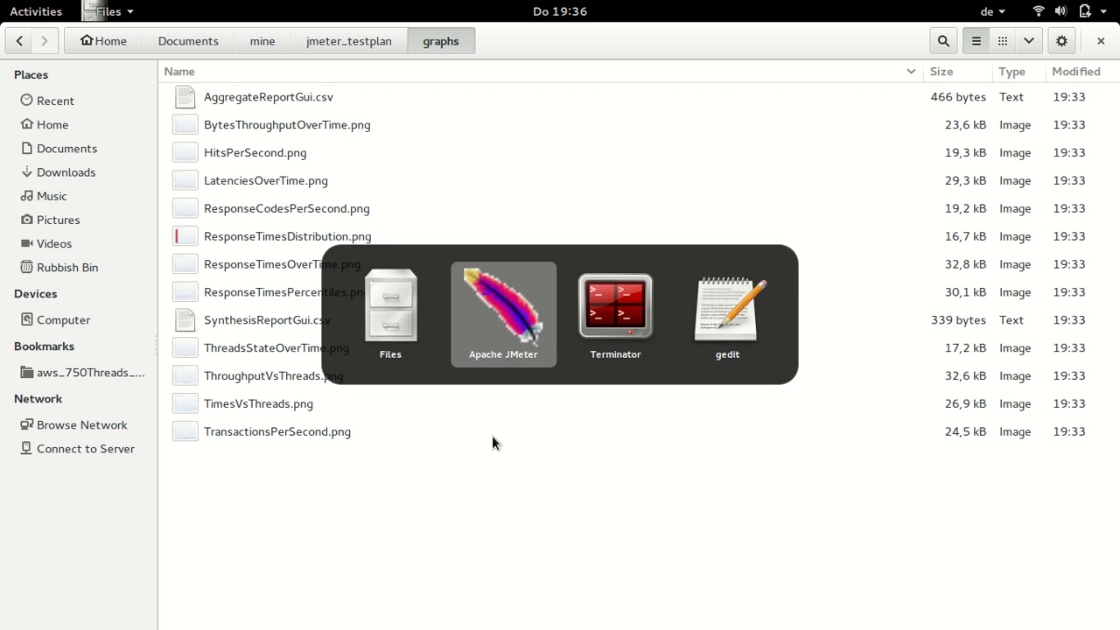
key("alt+Tab")
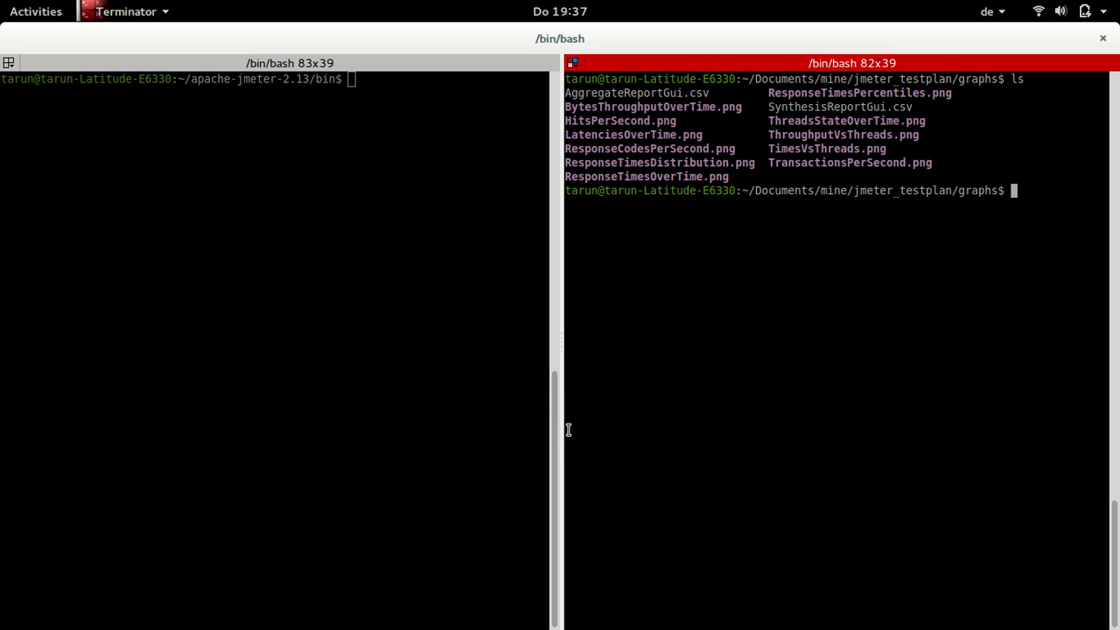
left_click_drag(563, 430, 380, 425)
type("head S")
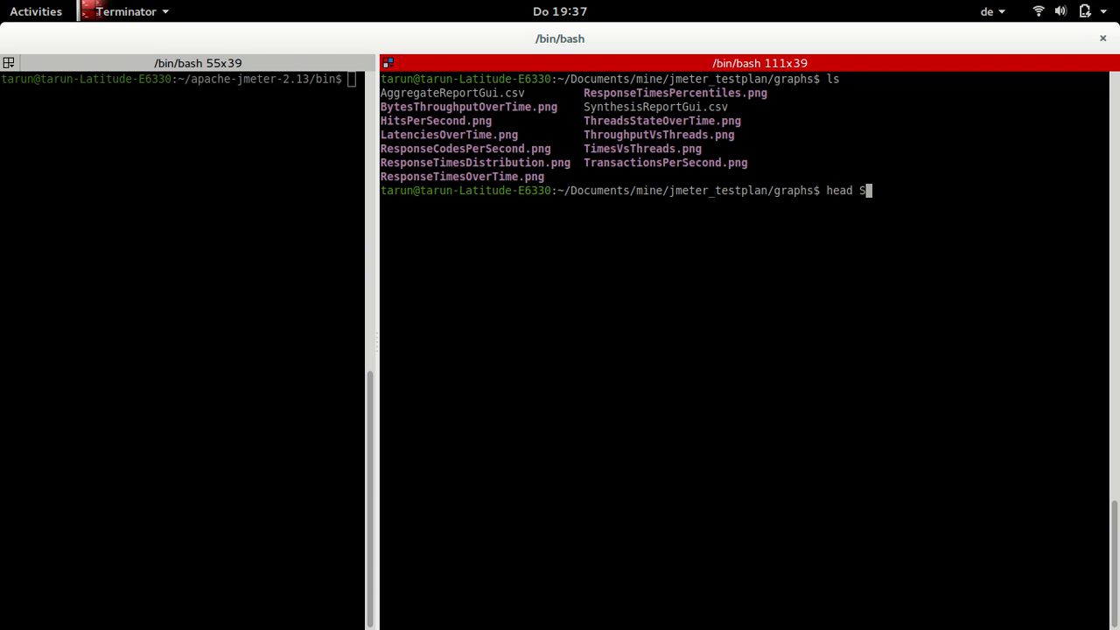
type("y")
key("Tab")
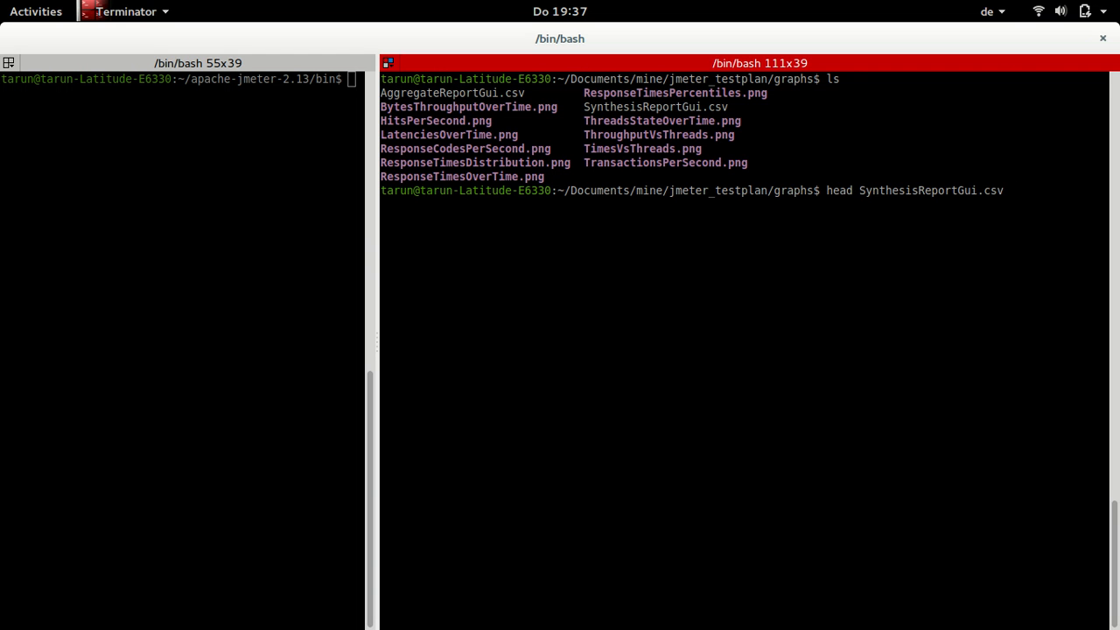
key("Return")
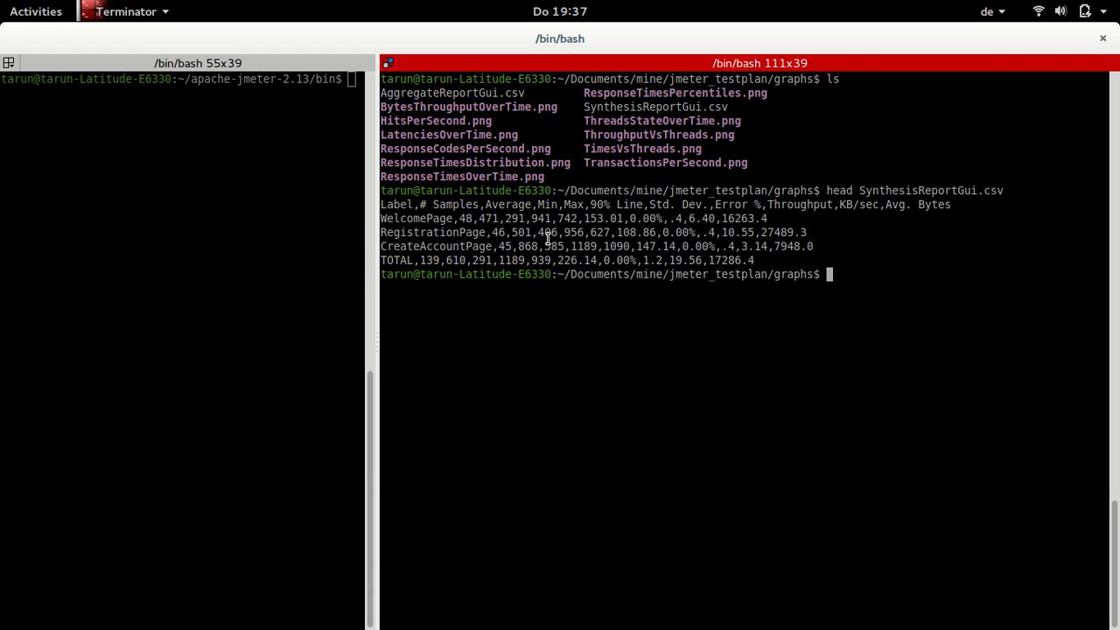
Switch back to the graphs folder in Files and reopen ThreadsStateOverTime.png to examine its active threads curve
key("alt+Tab")
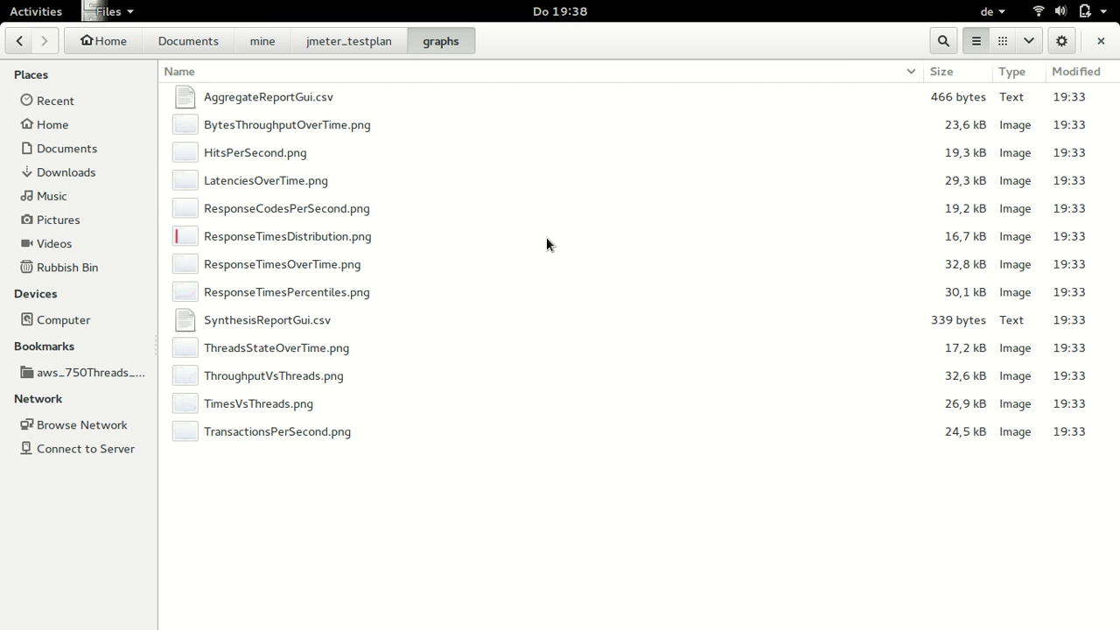
key("alt+Tab")
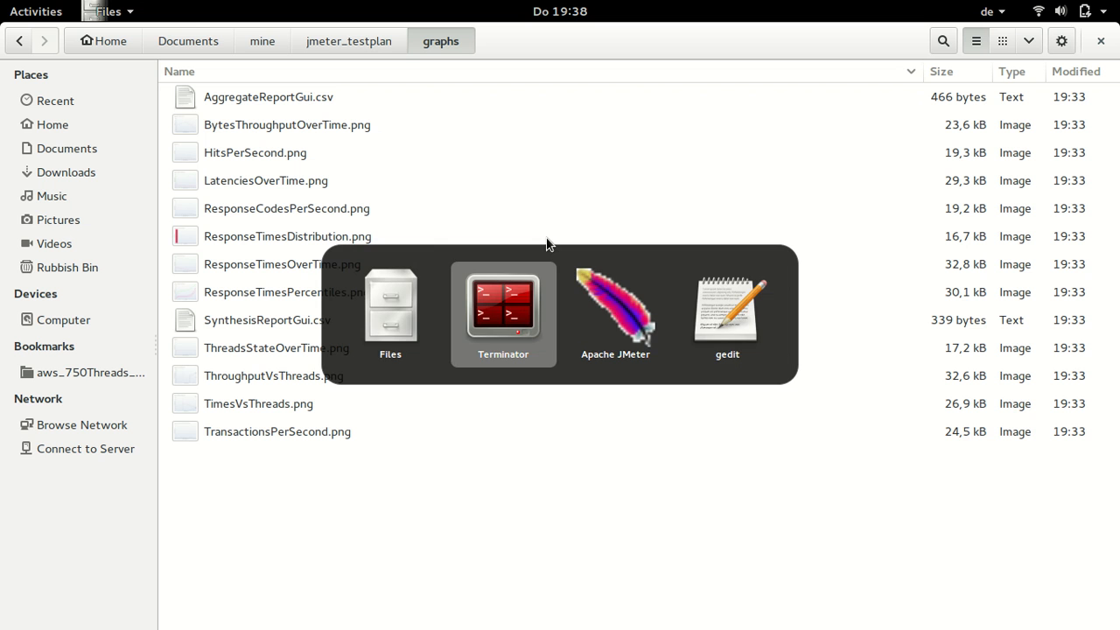
key("alt+Tab")
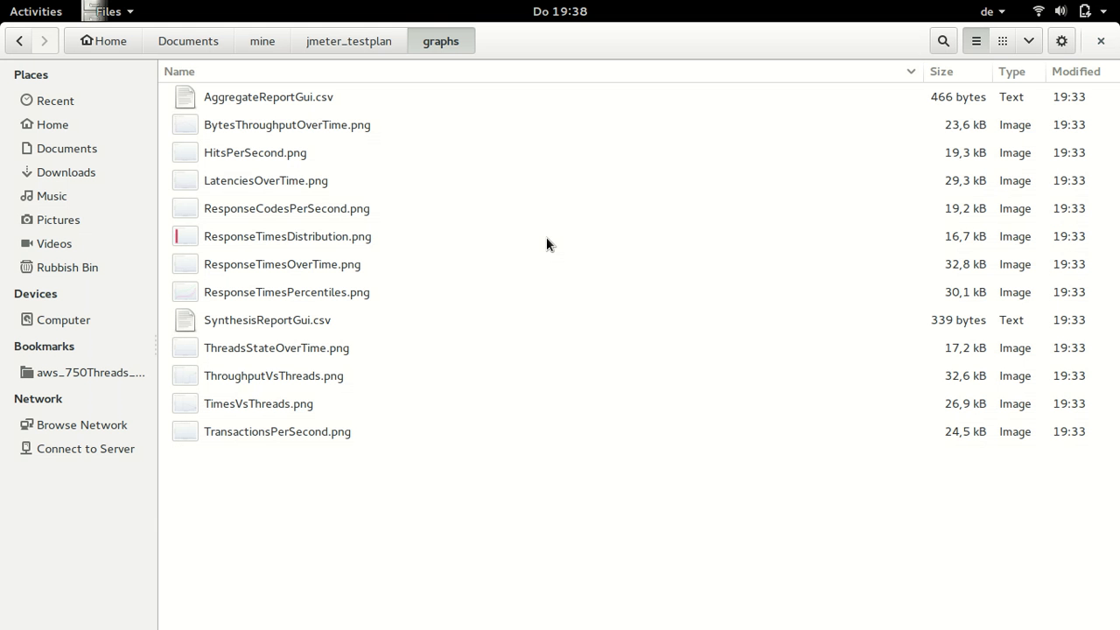
double_click(281, 347)
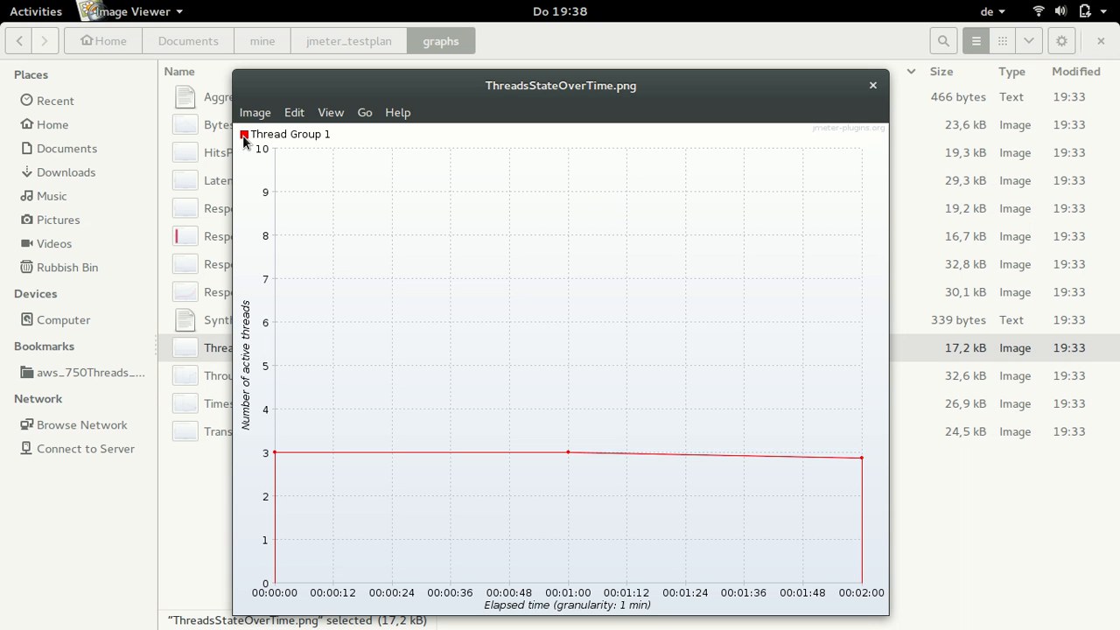
Switch to gedit and review the 15th JMeter Training Video notes on the Graphs Generator Listener
key("alt+Tab")
key("alt+Tab")
key("alt+Tab")
key("alt+Tab")
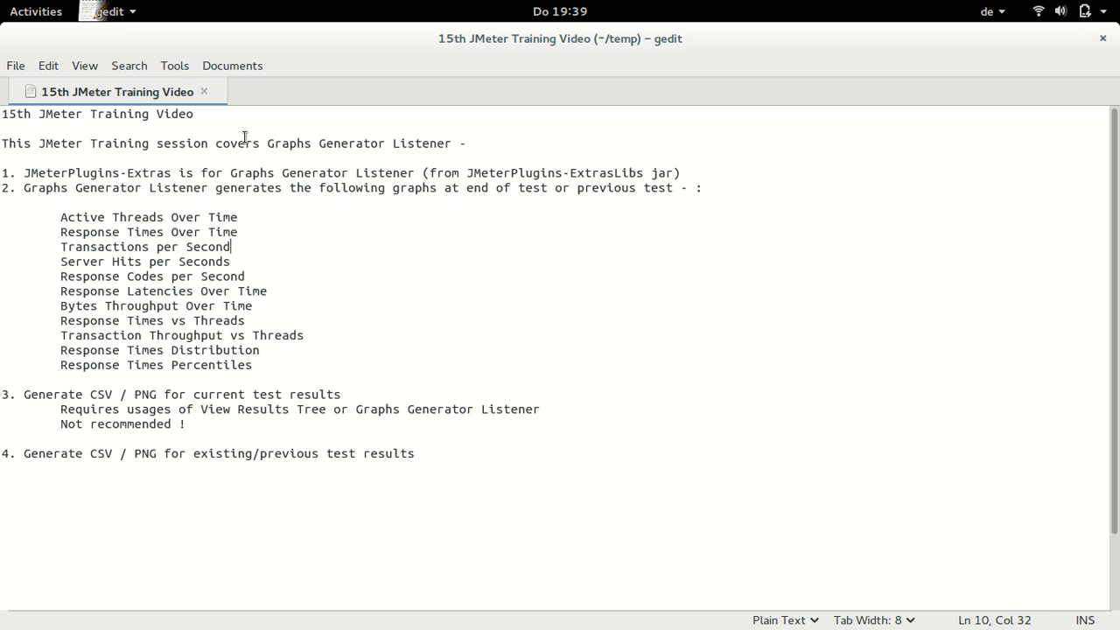